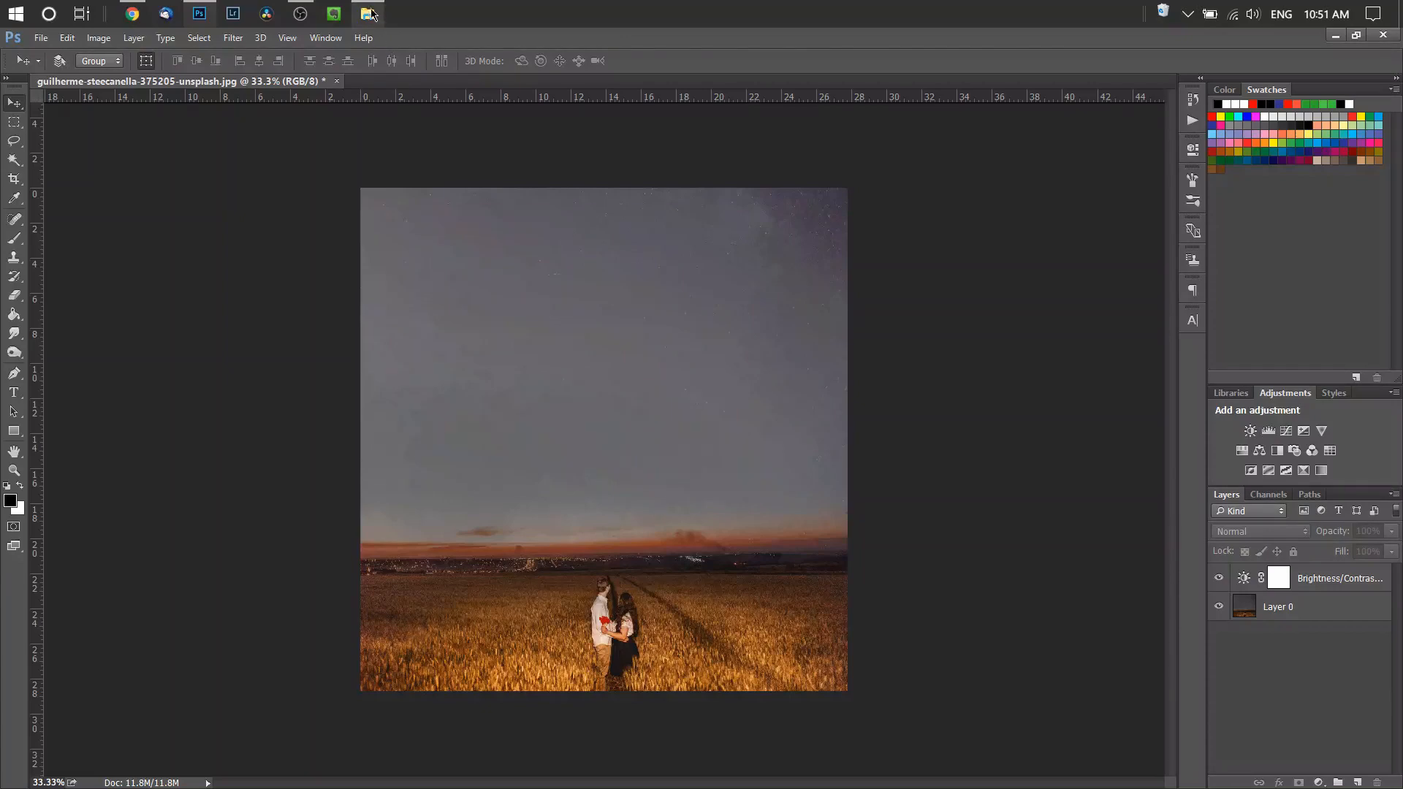
Switch to File Explorer and browse the night skies overlay pack, including the Night Skies images and the instructions PDF
click(367, 14)
drag(1347, 402, 1352, 584)
drag(1347, 437, 1372, 468)
click(451, 215)
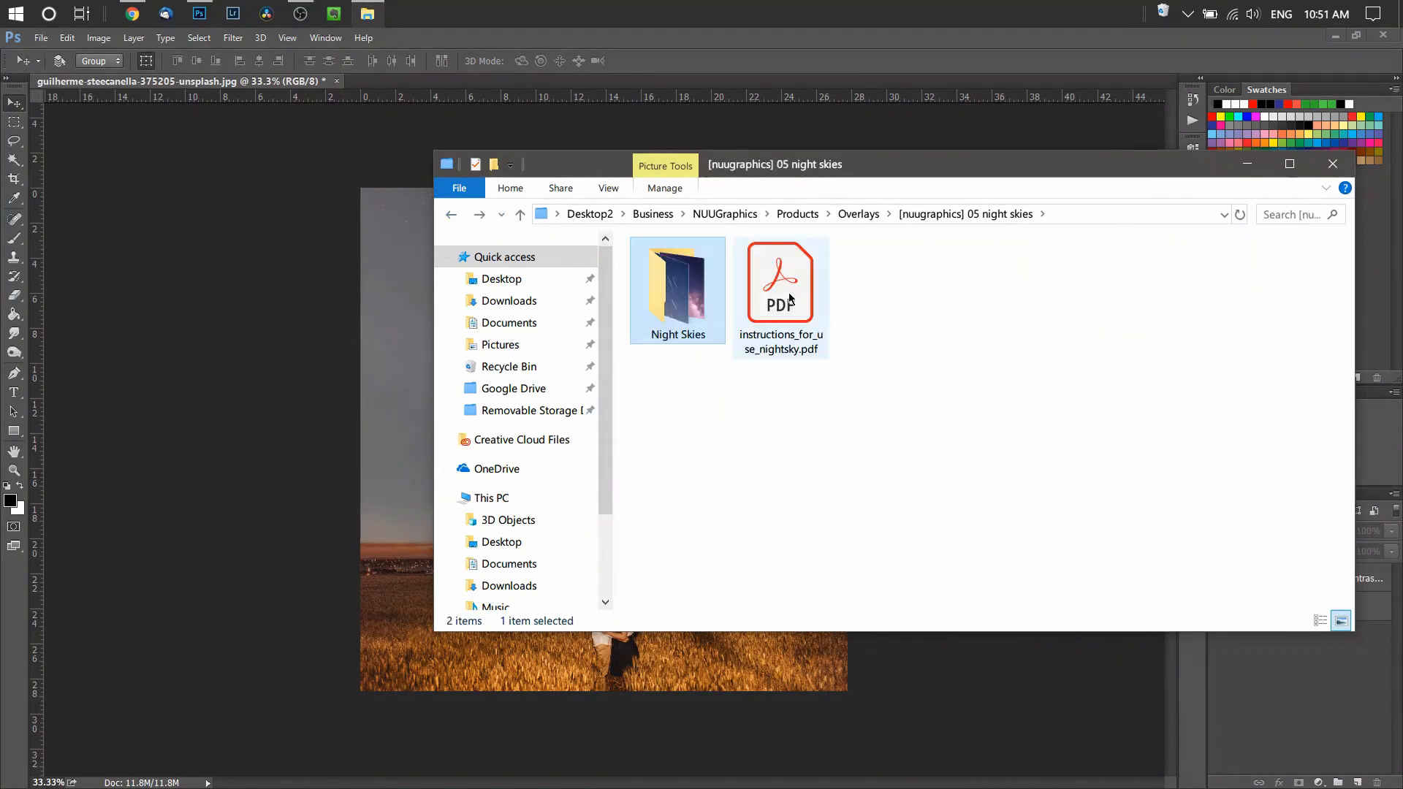
click(790, 298)
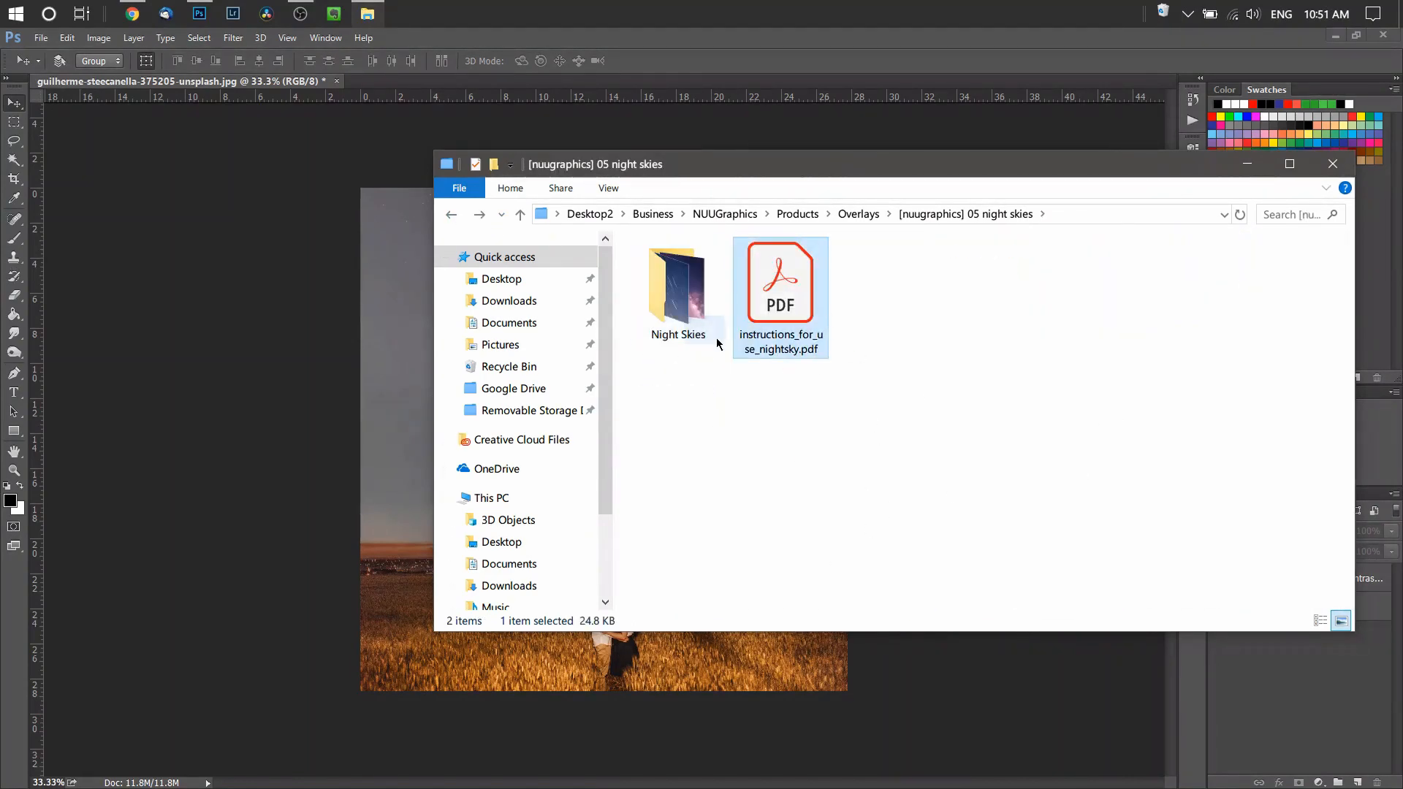
double_click(702, 306)
click(872, 69)
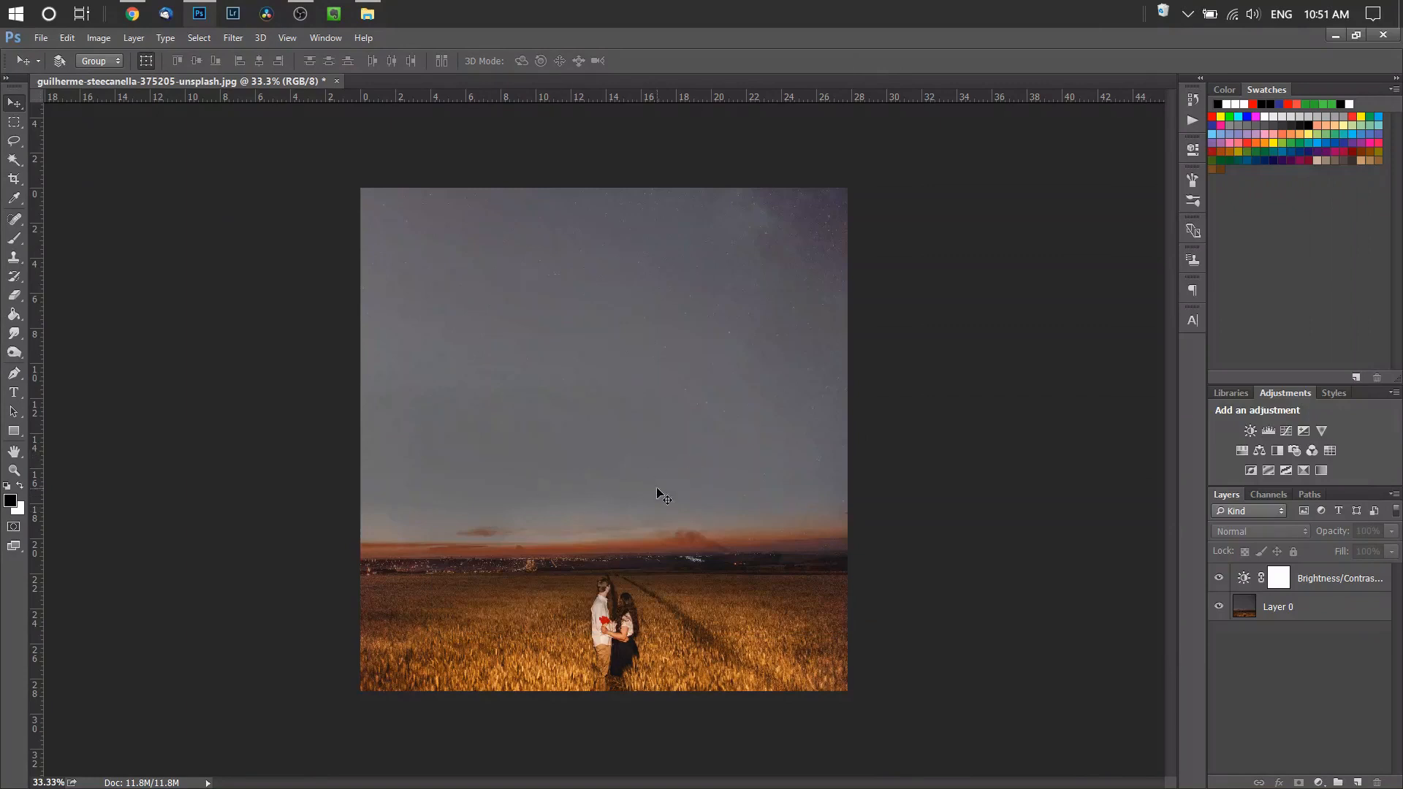
click(355, 606)
click(700, 325)
Place NightSky_32.jpg in the photo's upper-left corner and scale it proportionally to about 210% to cover the sky down to the horizon
click(367, 14)
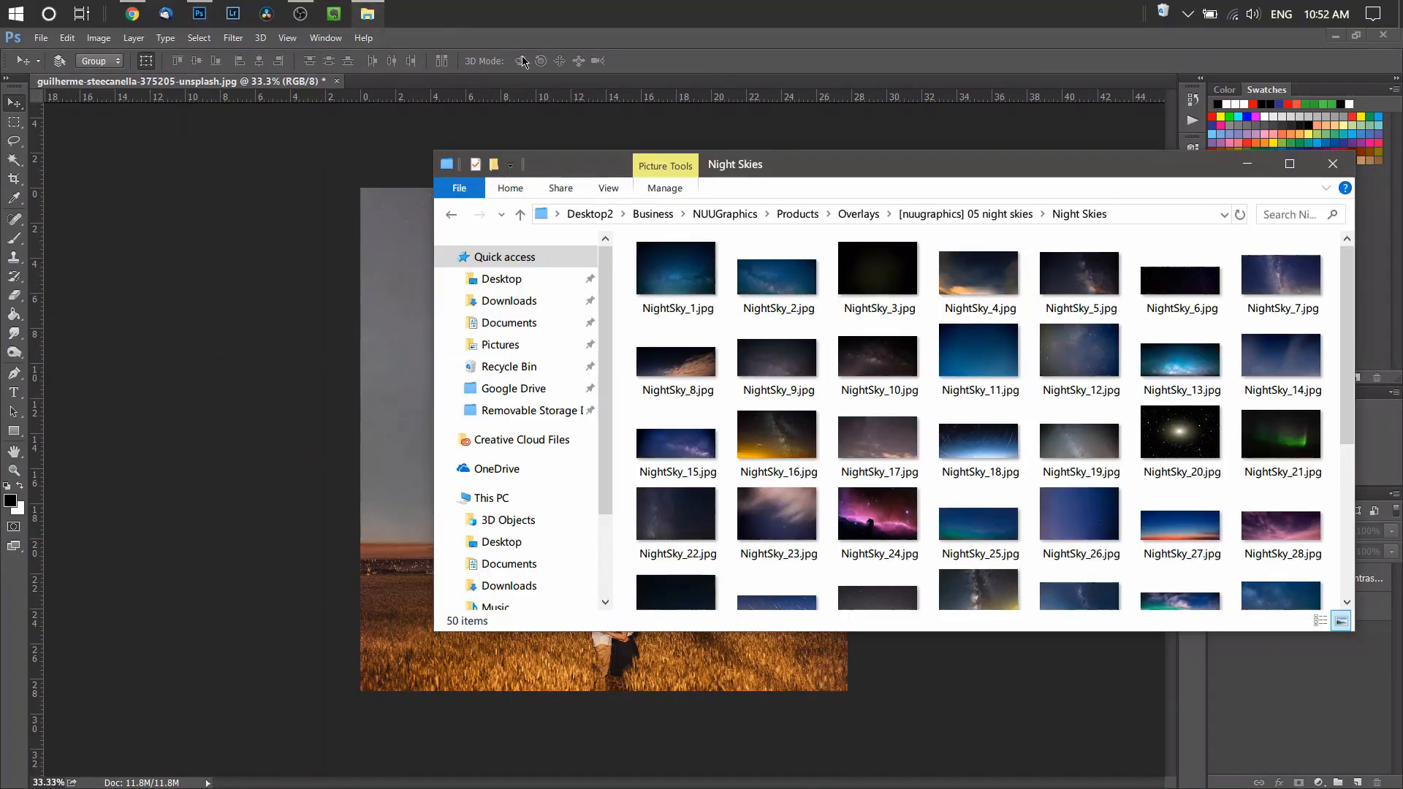
drag(1347, 429, 1350, 603)
scroll(878, 579, up, 2)
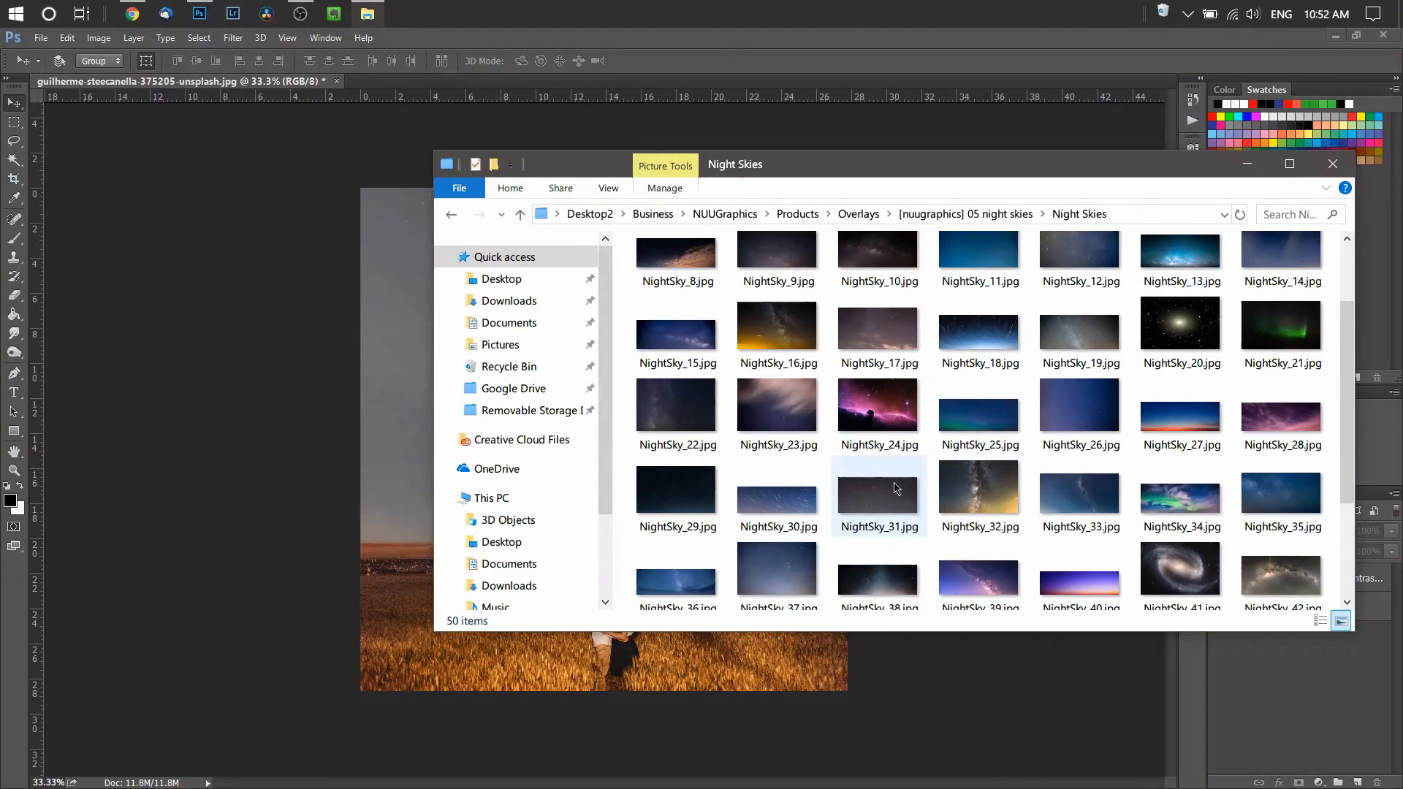
drag(969, 495, 242, 499)
drag(577, 398, 457, 233)
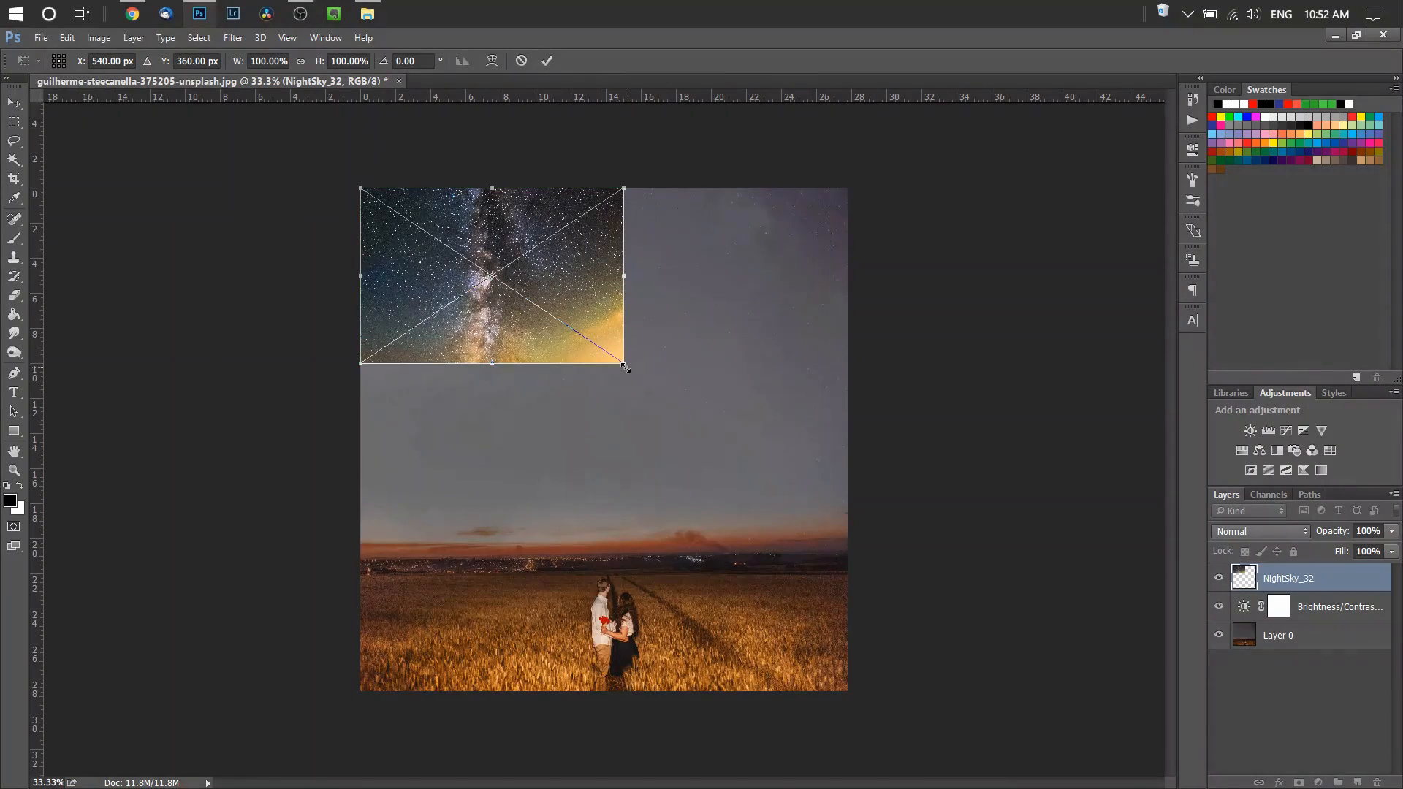
key(shift)
drag(625, 366, 913, 557)
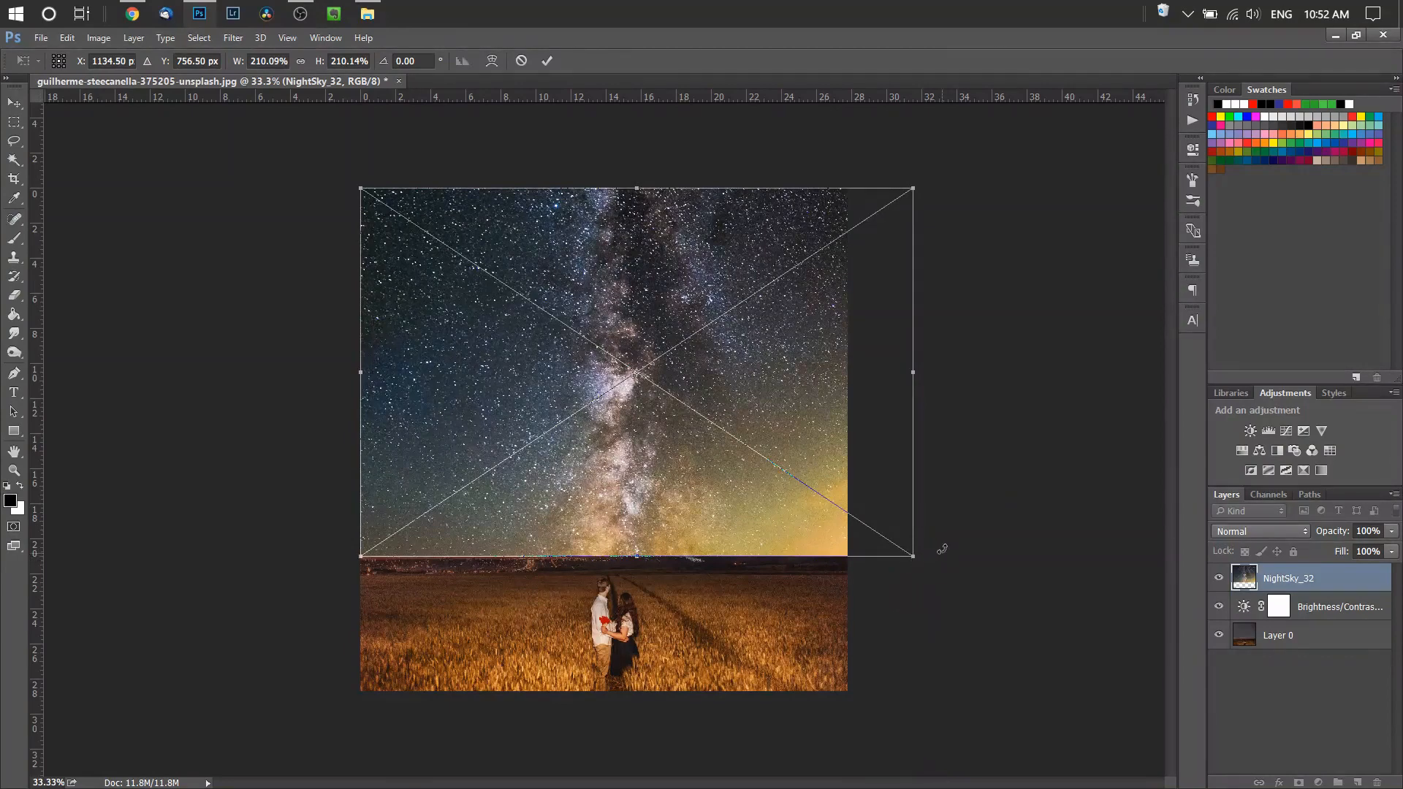
key(Return)
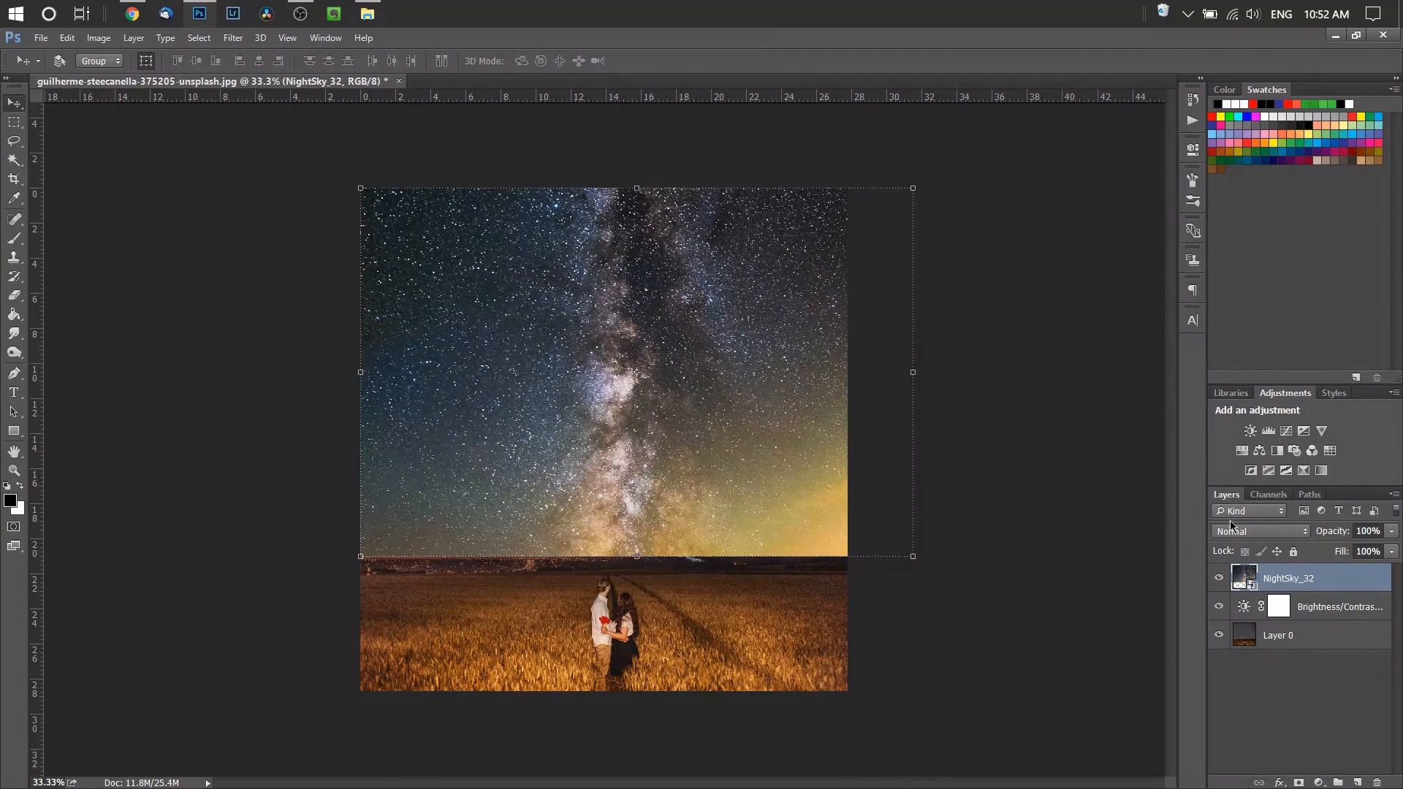
Set the NightSky_32 layer's blend mode to Overlay and deselect the layer
click(1251, 531)
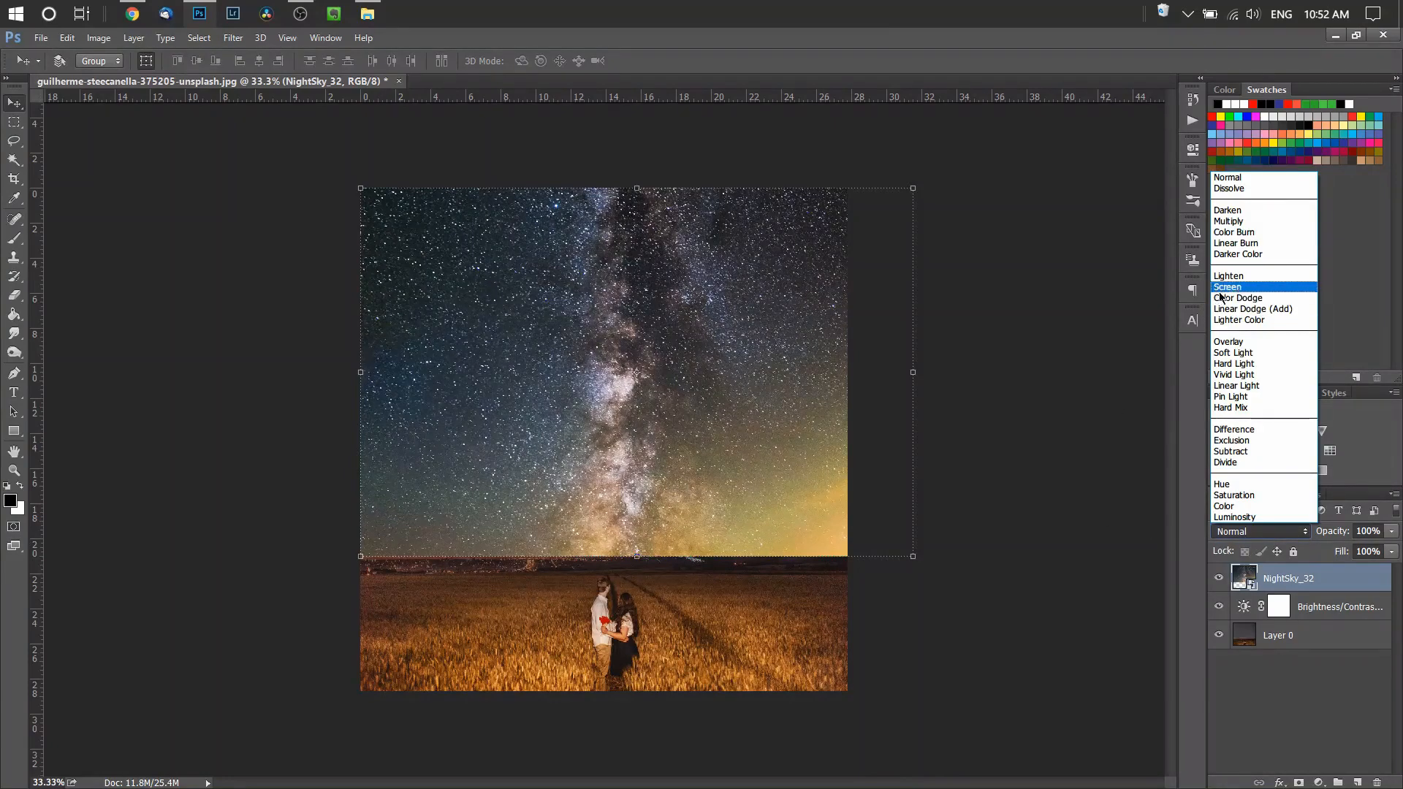
click(1230, 345)
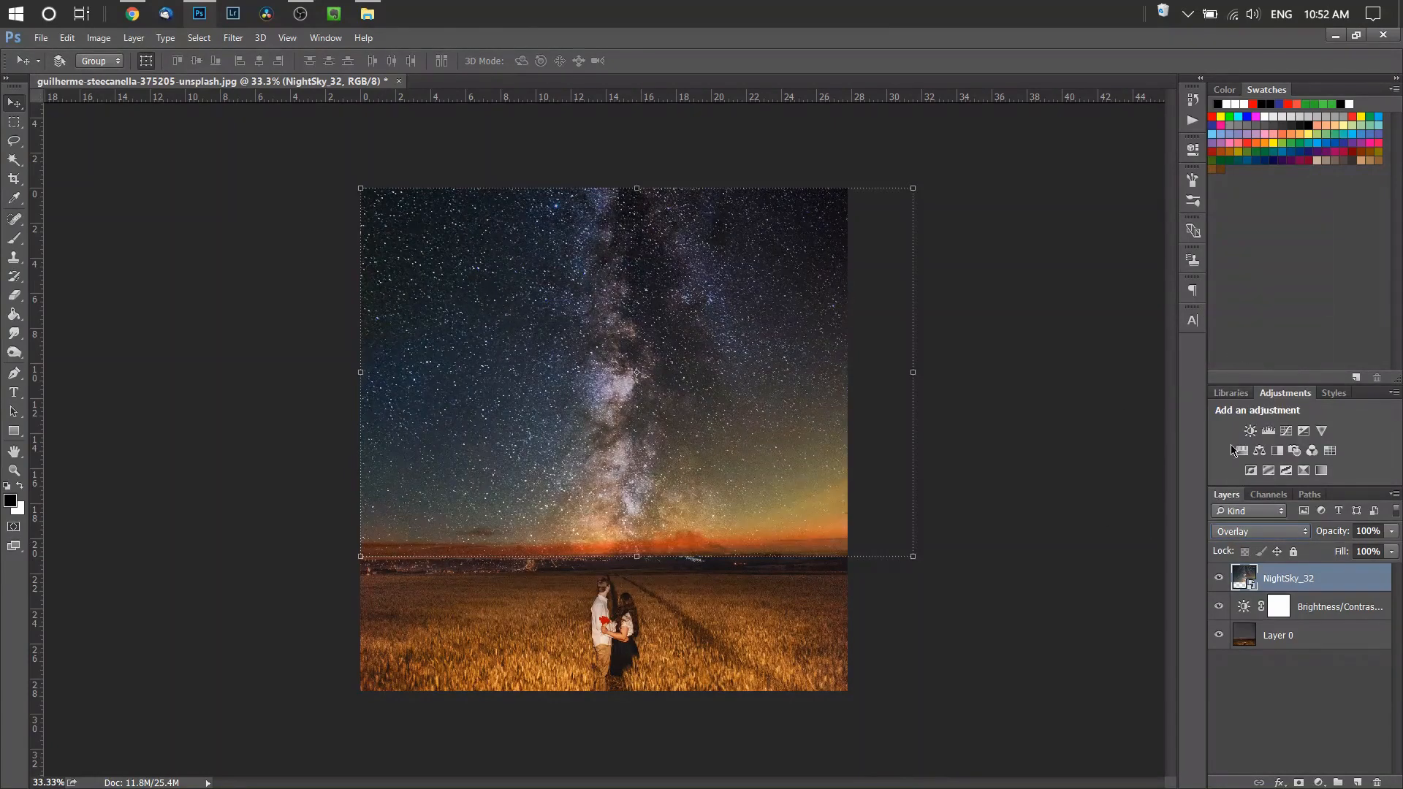
click(1251, 531)
click(1251, 531)
click(1248, 529)
click(1248, 342)
click(1279, 714)
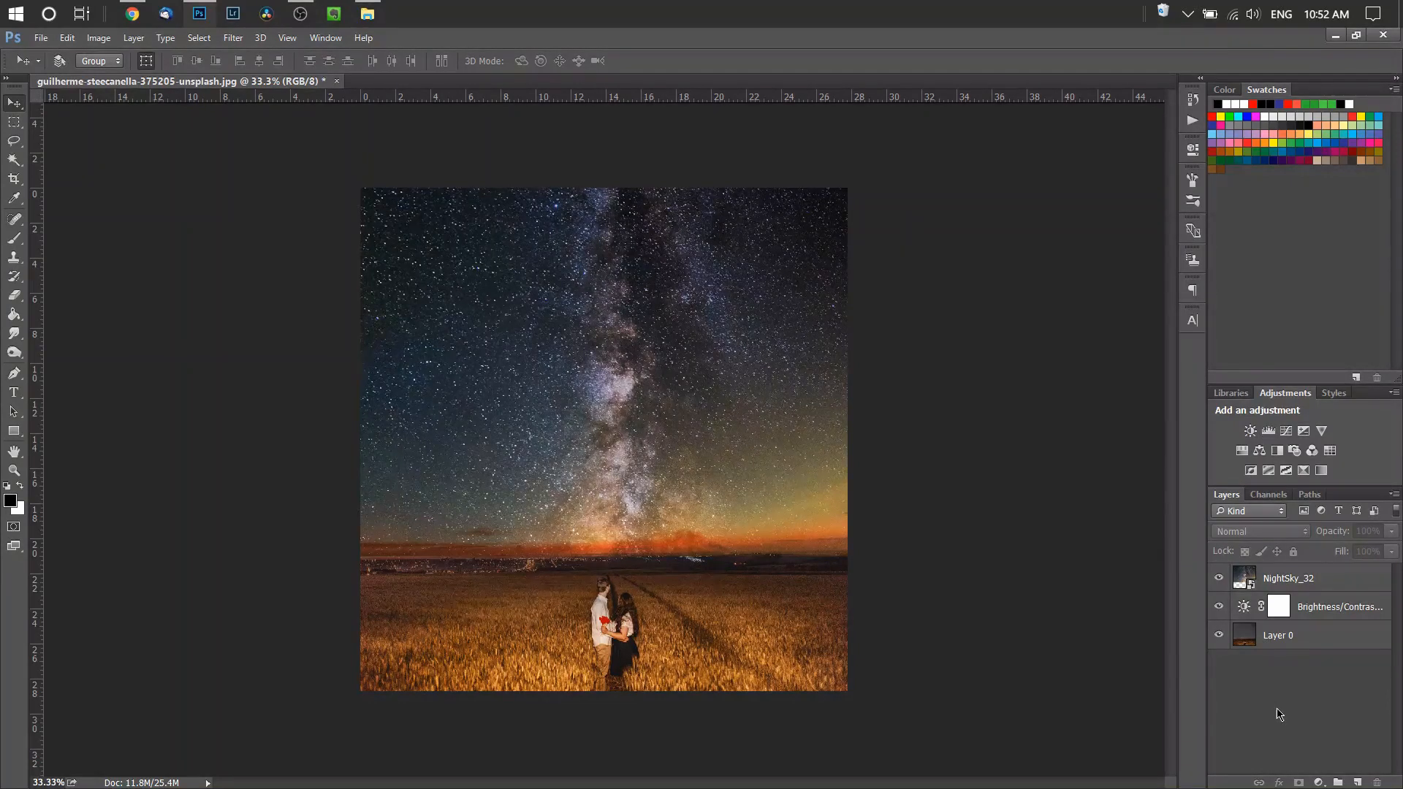
Add a Brightness/Contrast adjustment with brightness 32 above the NightSky_32 layer and clip it to that layer
click(1312, 581)
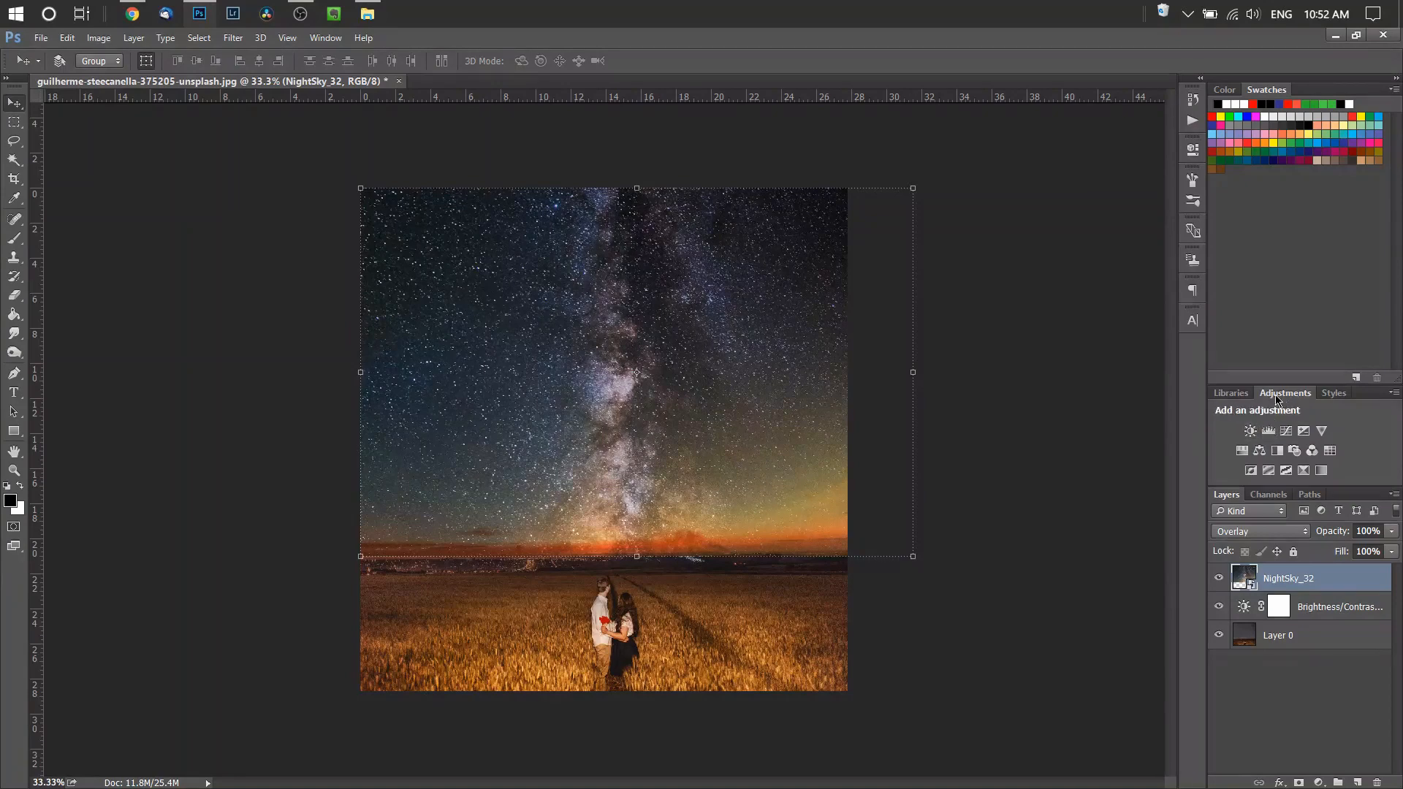
click(1250, 432)
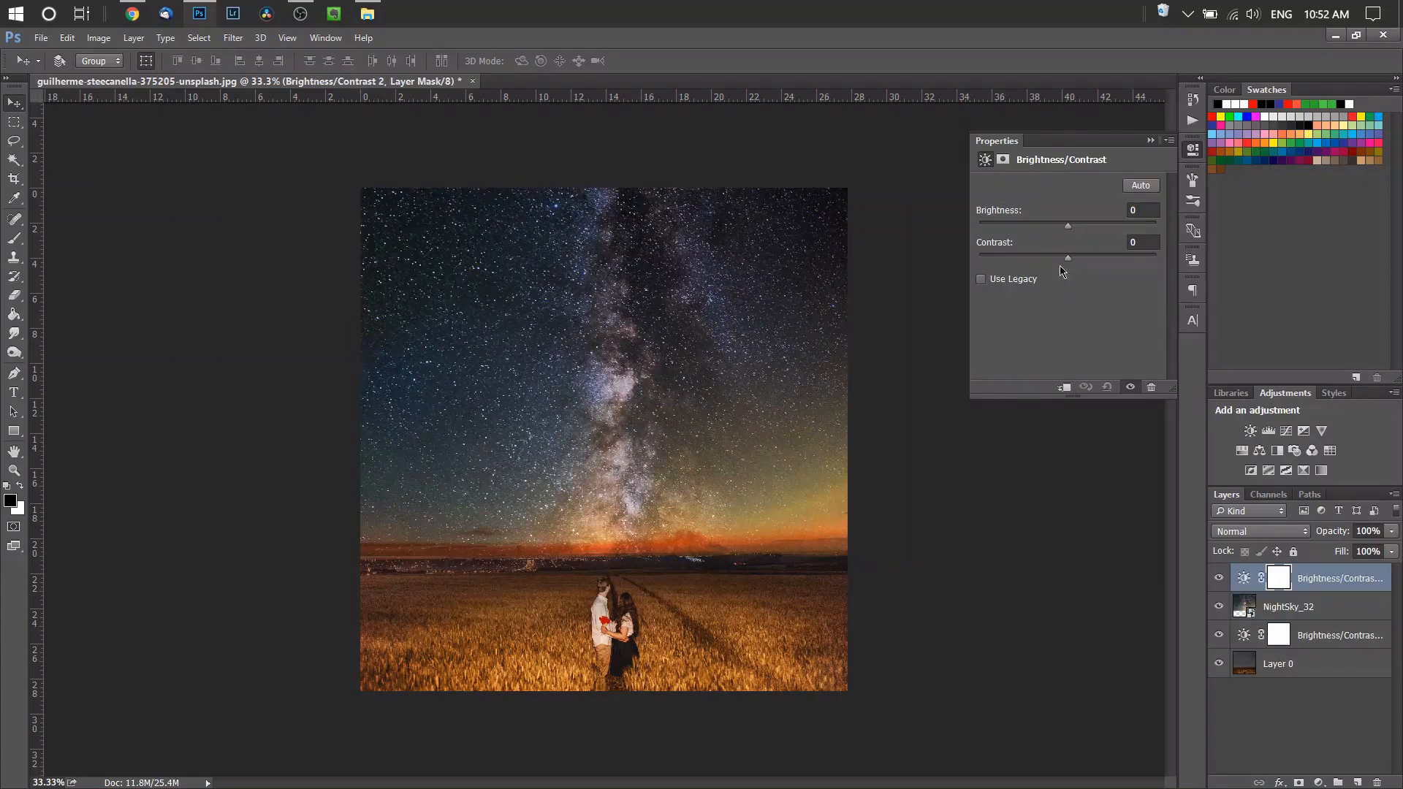
drag(1067, 228, 1087, 231)
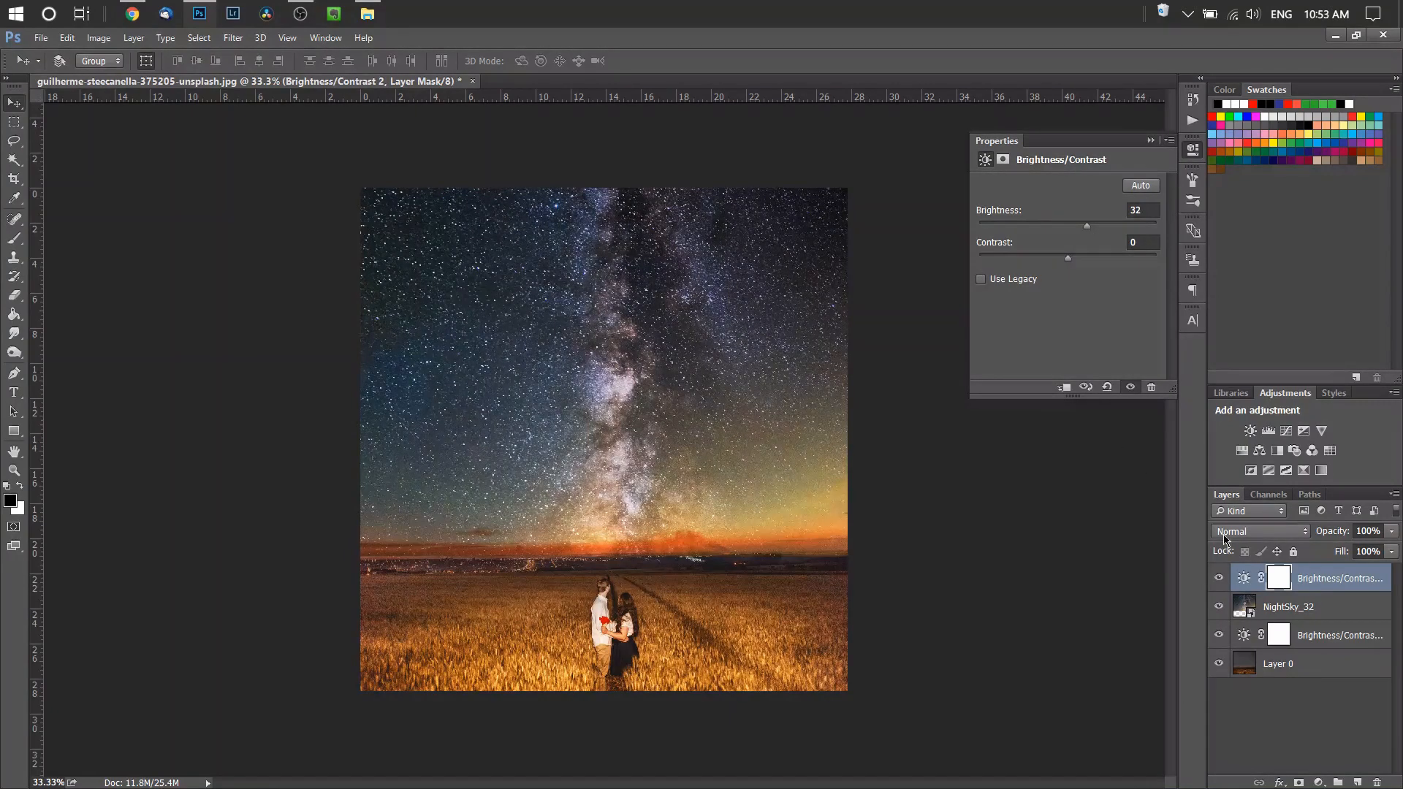
right_click(1357, 583)
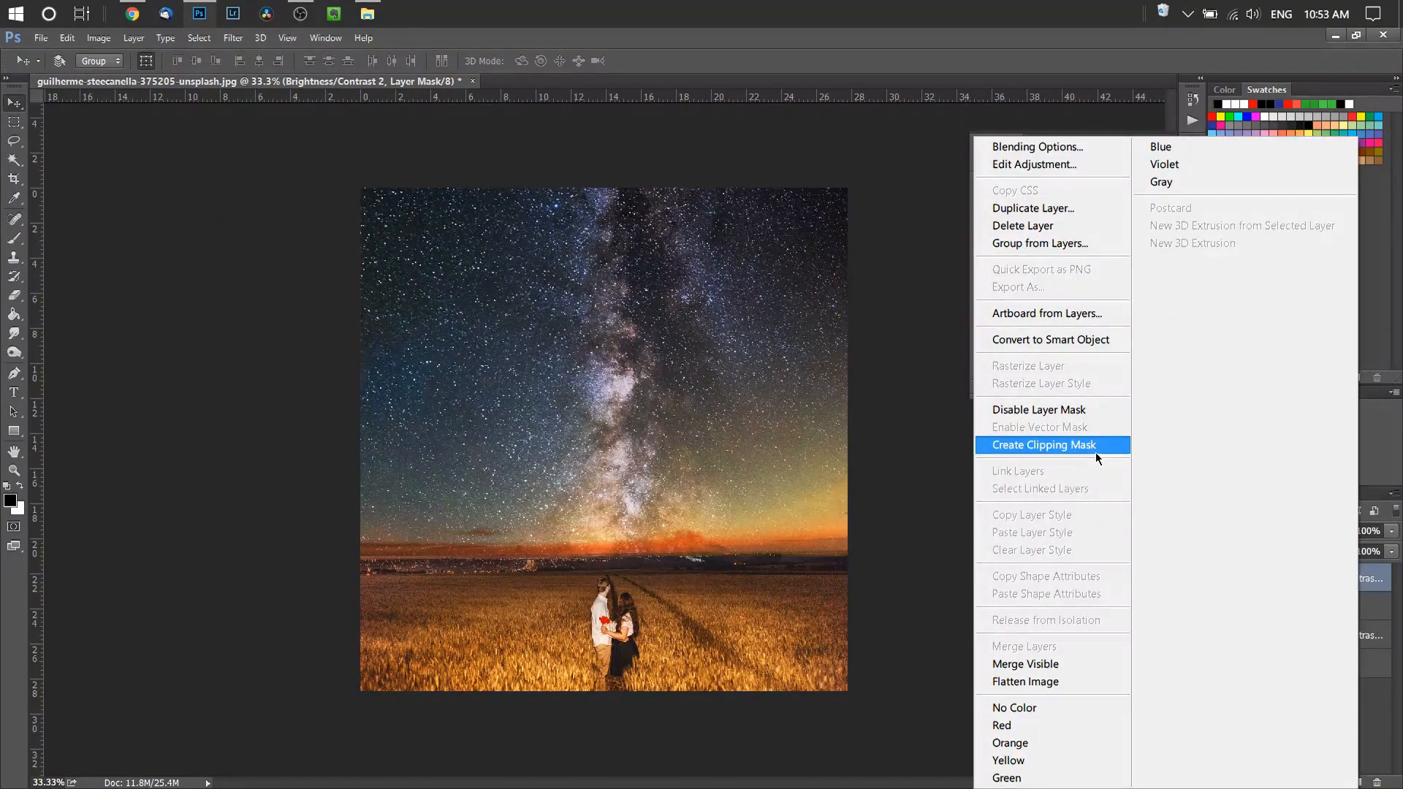
click(1093, 451)
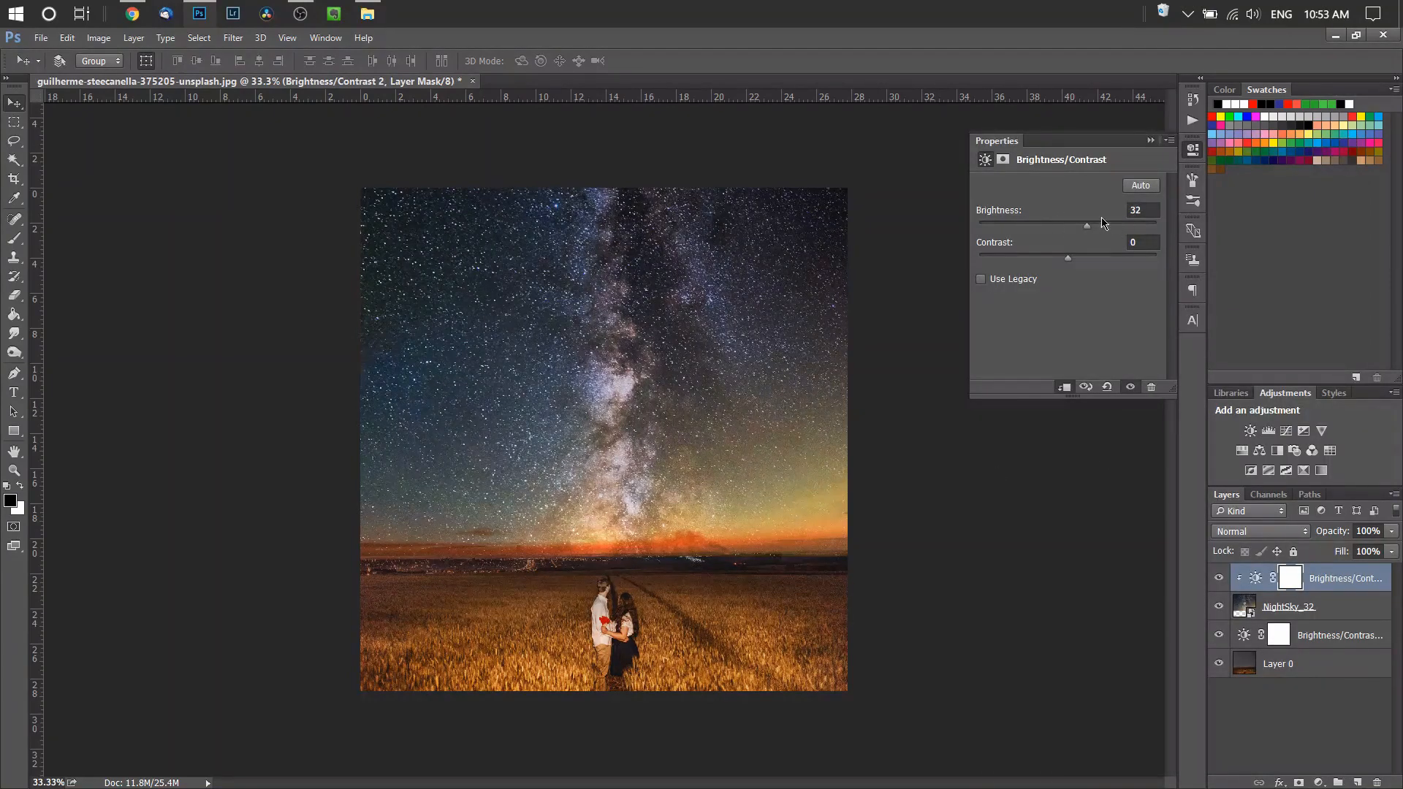
Fine-tune the brightness of the clipped Brightness/Contrast adjustment and close its properties
mouse_move(1088, 225)
mouse_down()
mouse_move(1070, 226)
mouse_move(1085, 226)
mouse_up()
mouse_move(1085, 225)
mouse_down()
mouse_move(1087, 243)
mouse_move(1108, 246)
mouse_move(1086, 249)
mouse_up()
click(1337, 707)
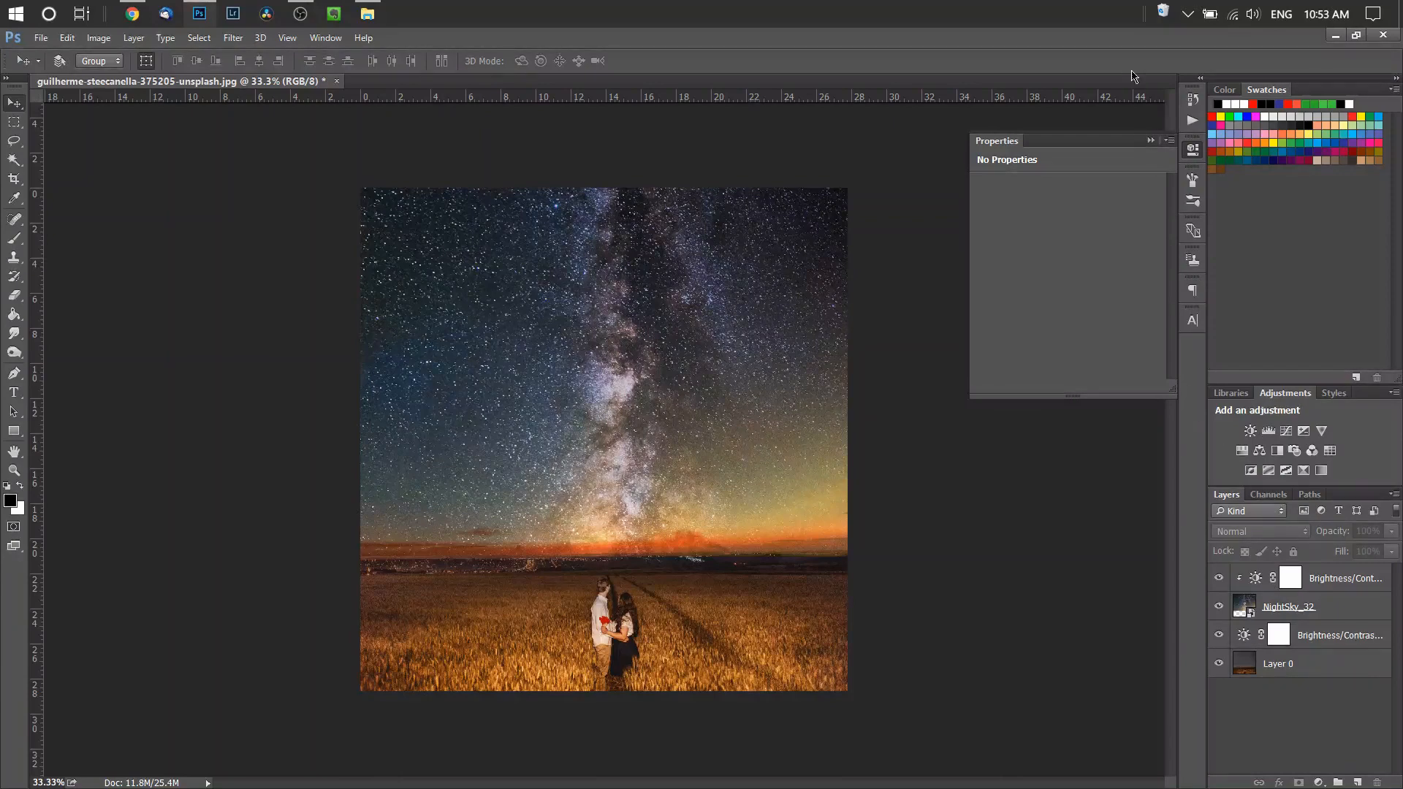
click(1193, 149)
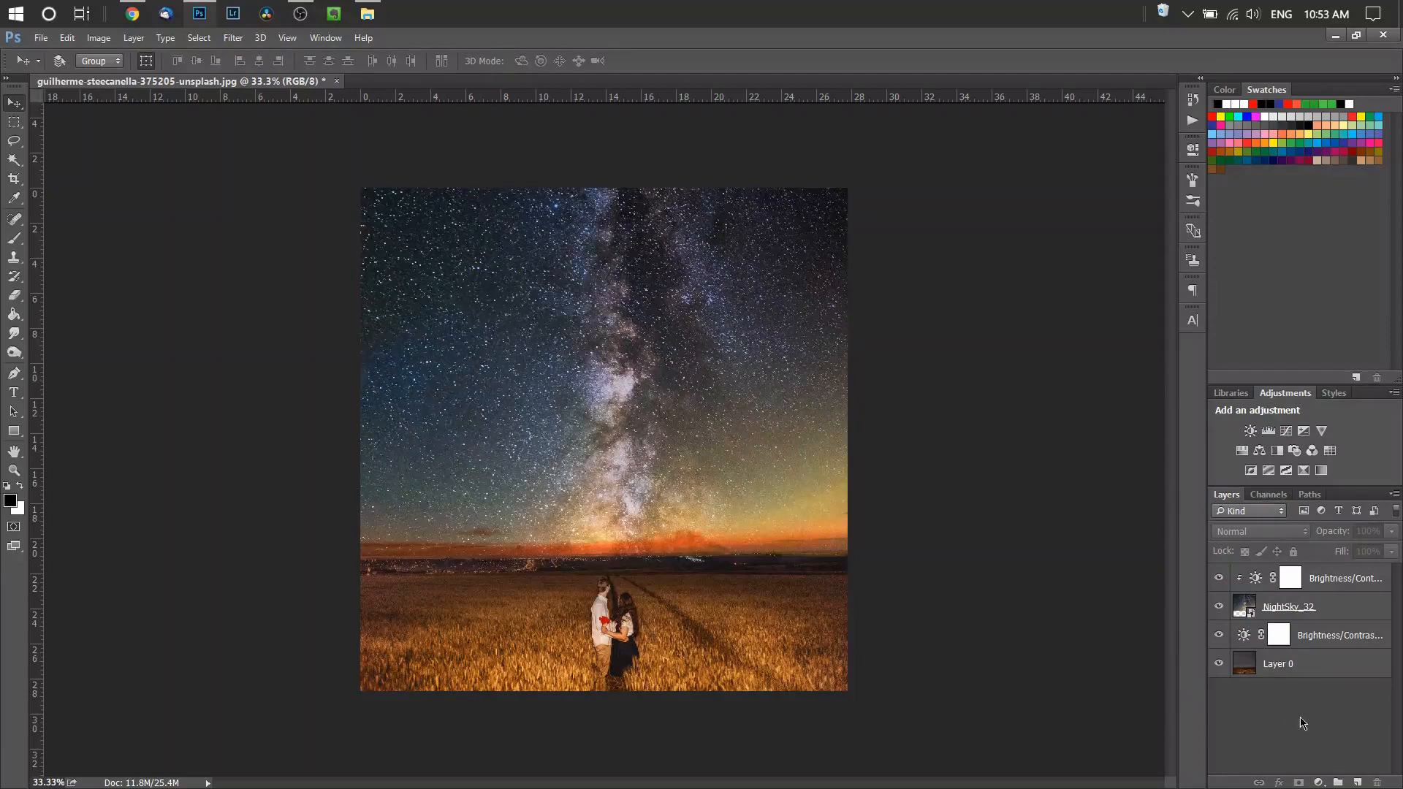
Place NightSky_27.jpg from the Night Skies folder as a new layer above the clipped Brightness/Contrast adjustment
click(1342, 580)
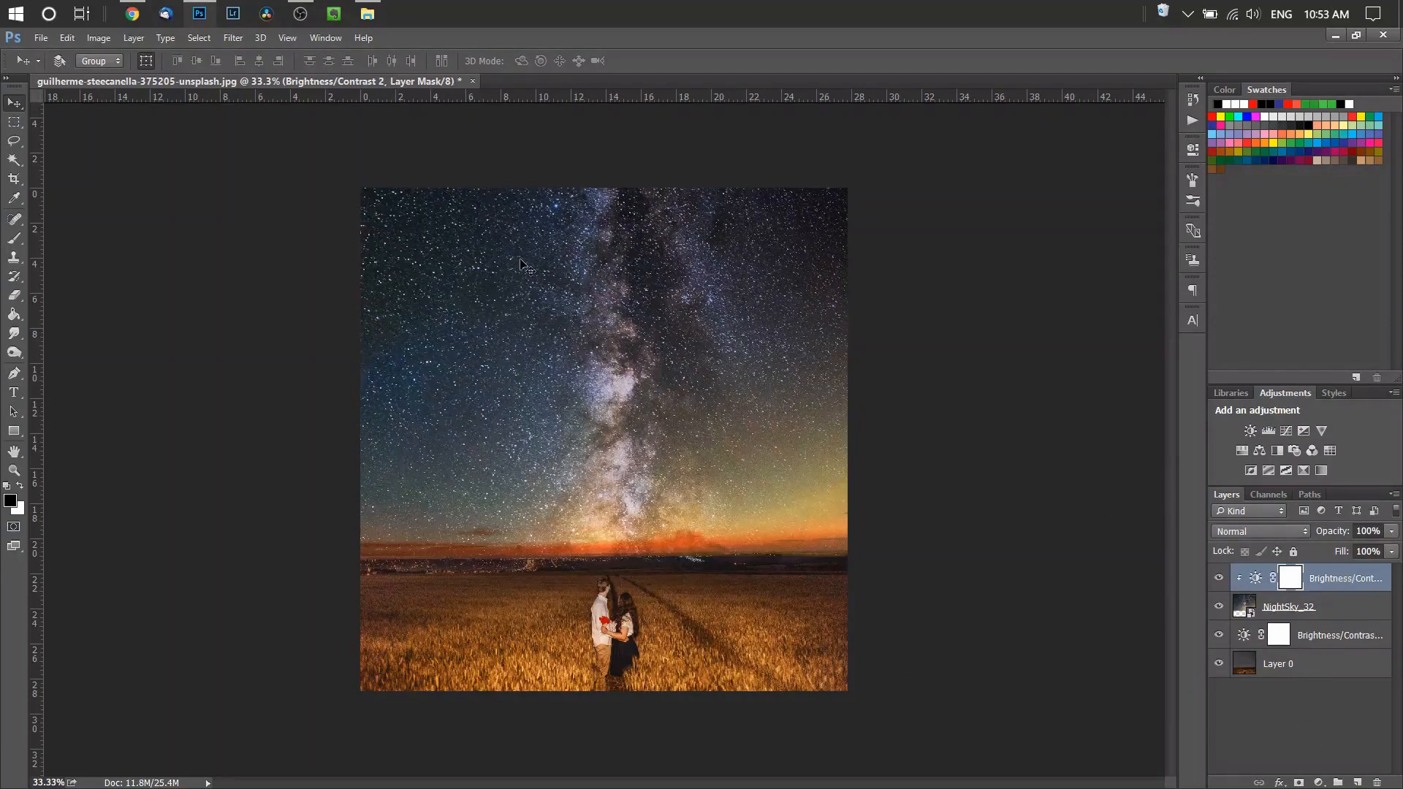
click(368, 14)
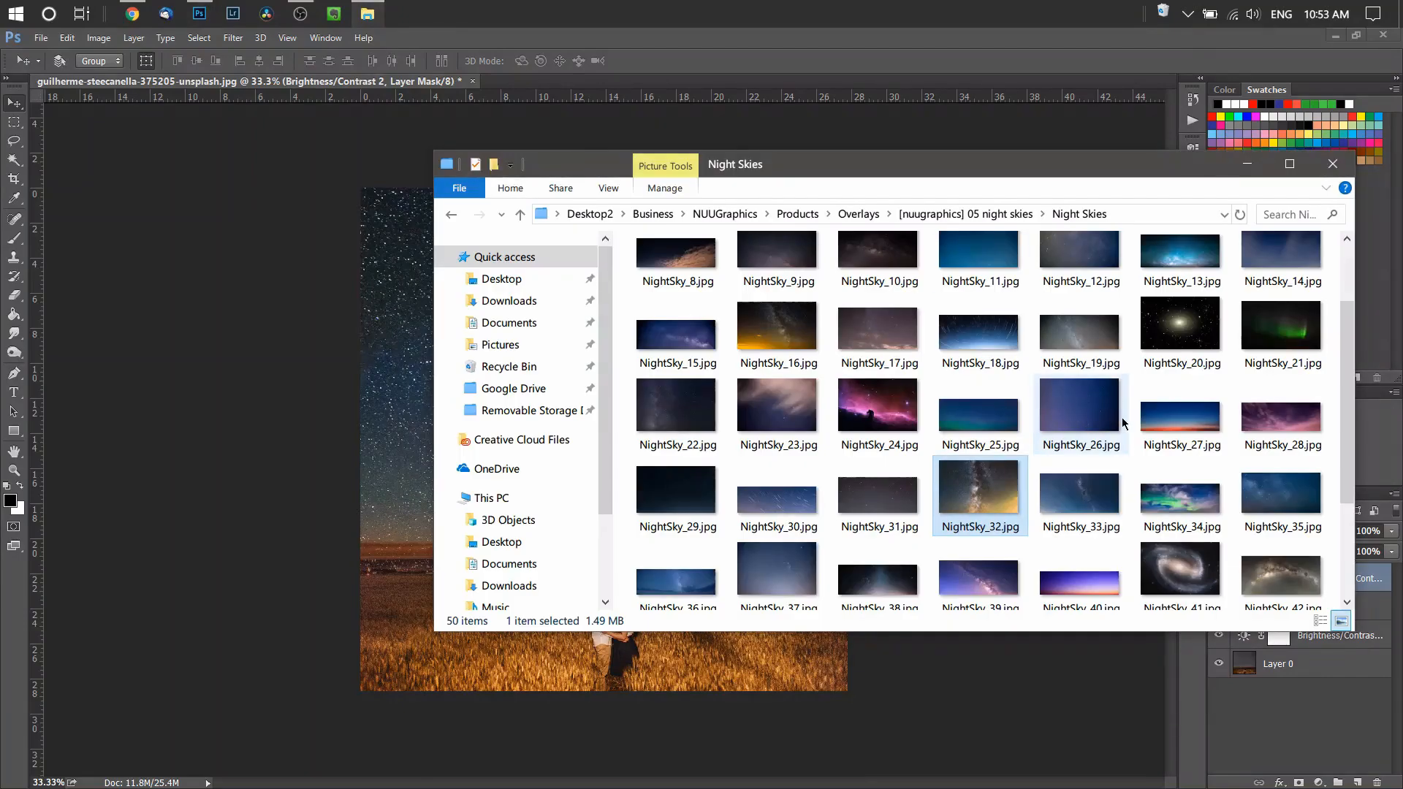
scroll(1129, 388, down, 1)
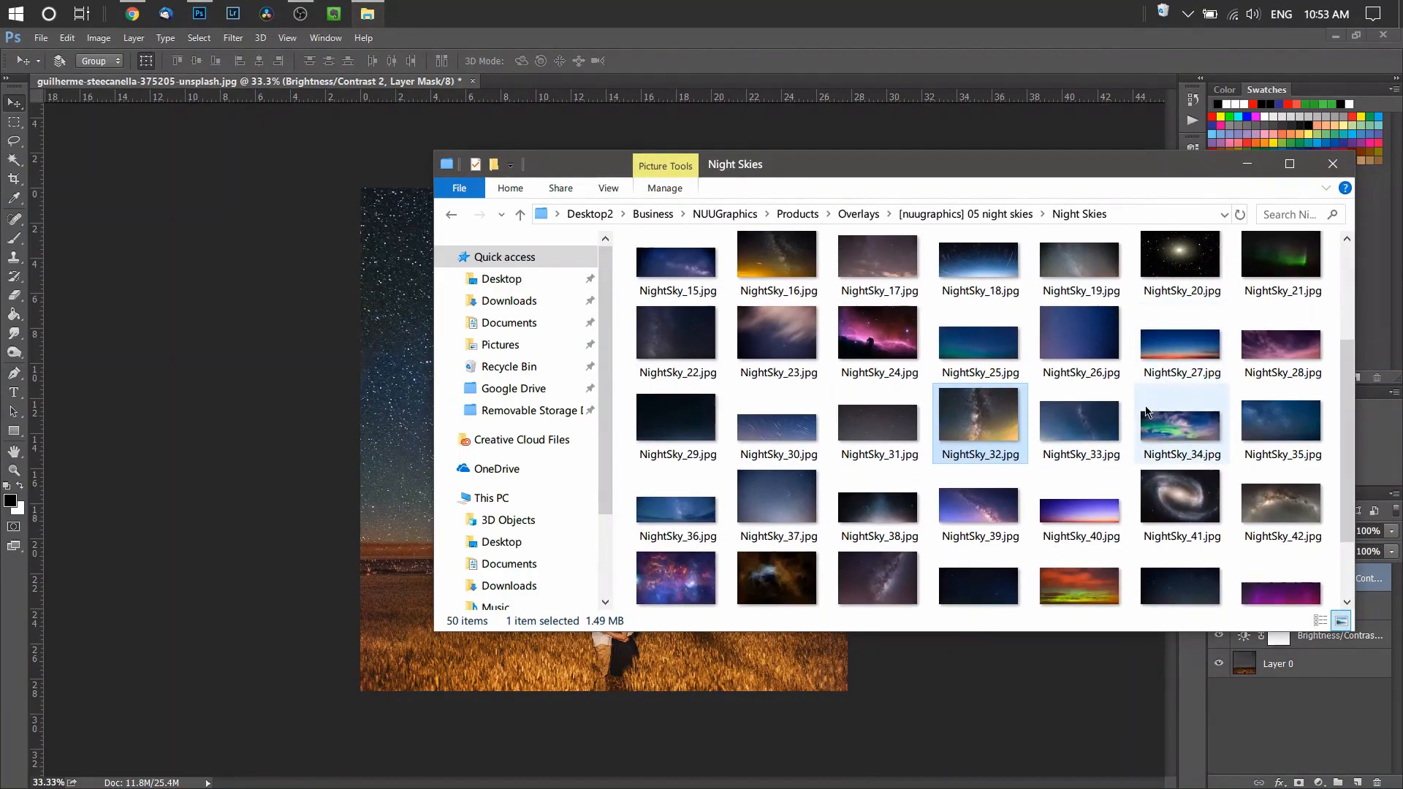
scroll(1140, 399, down, 1)
scroll(1128, 389, up, 1)
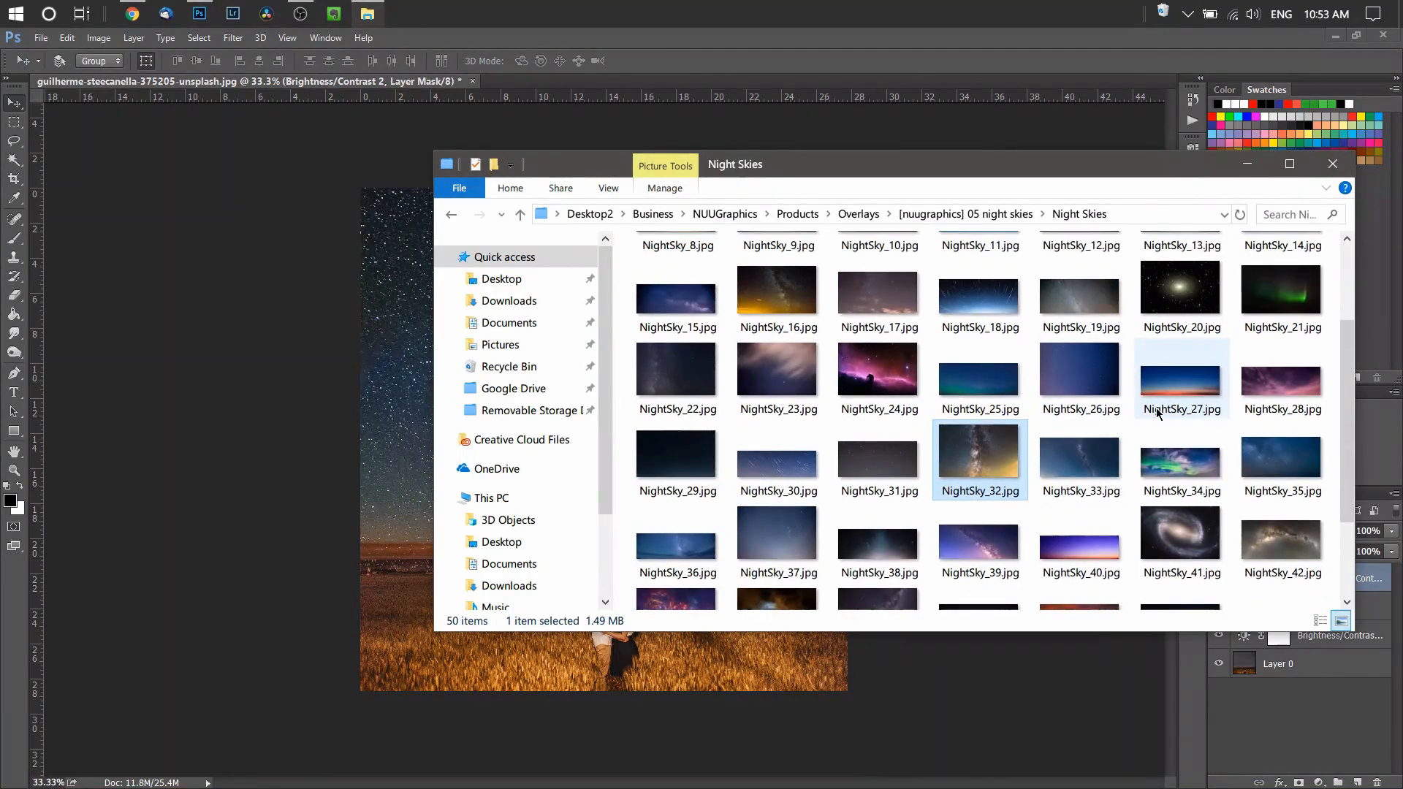
double_click(1176, 391)
drag(1173, 388, 288, 463)
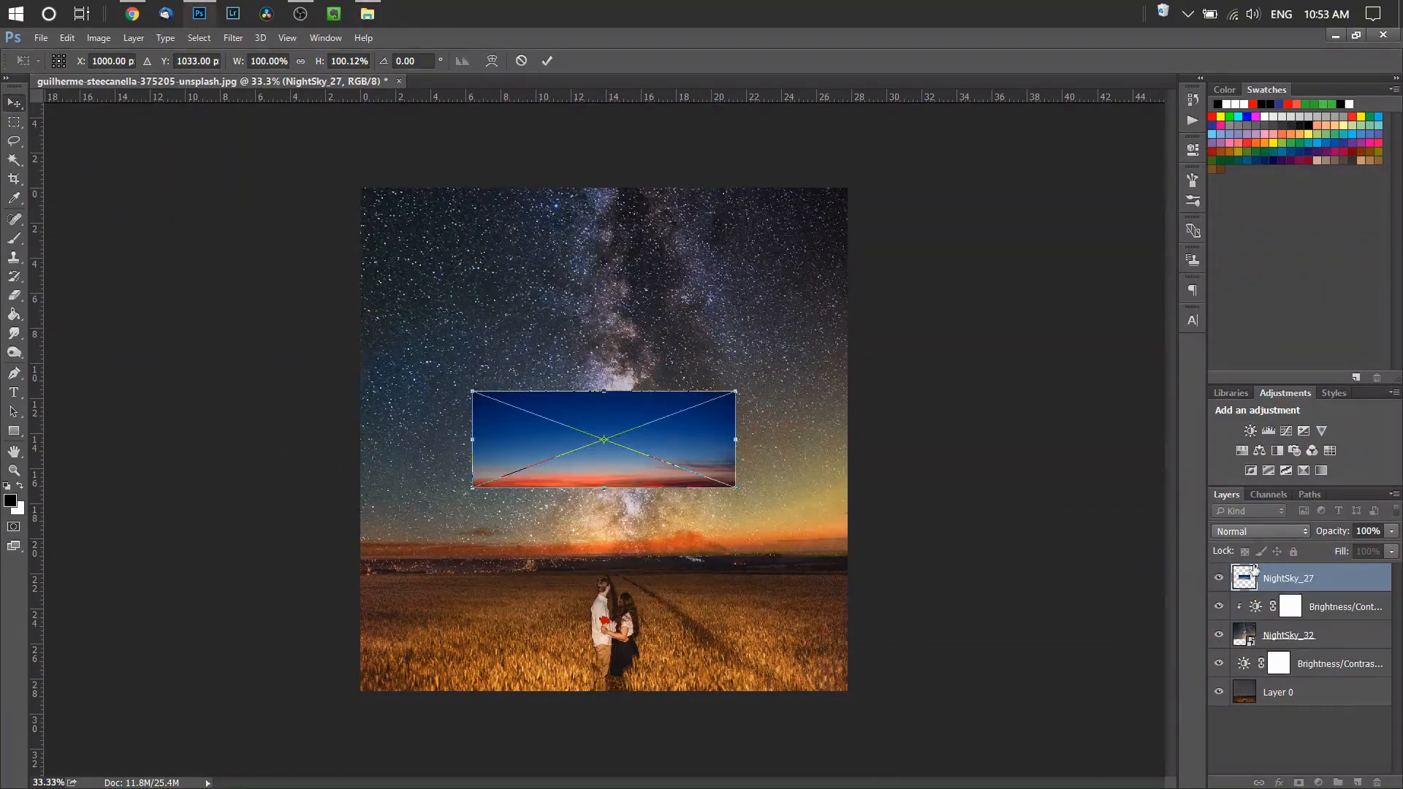
key(Return)
Hide the NightSky_32 layer and its clipped Brightness/Contrast adjustment
click(1217, 635)
click(1220, 613)
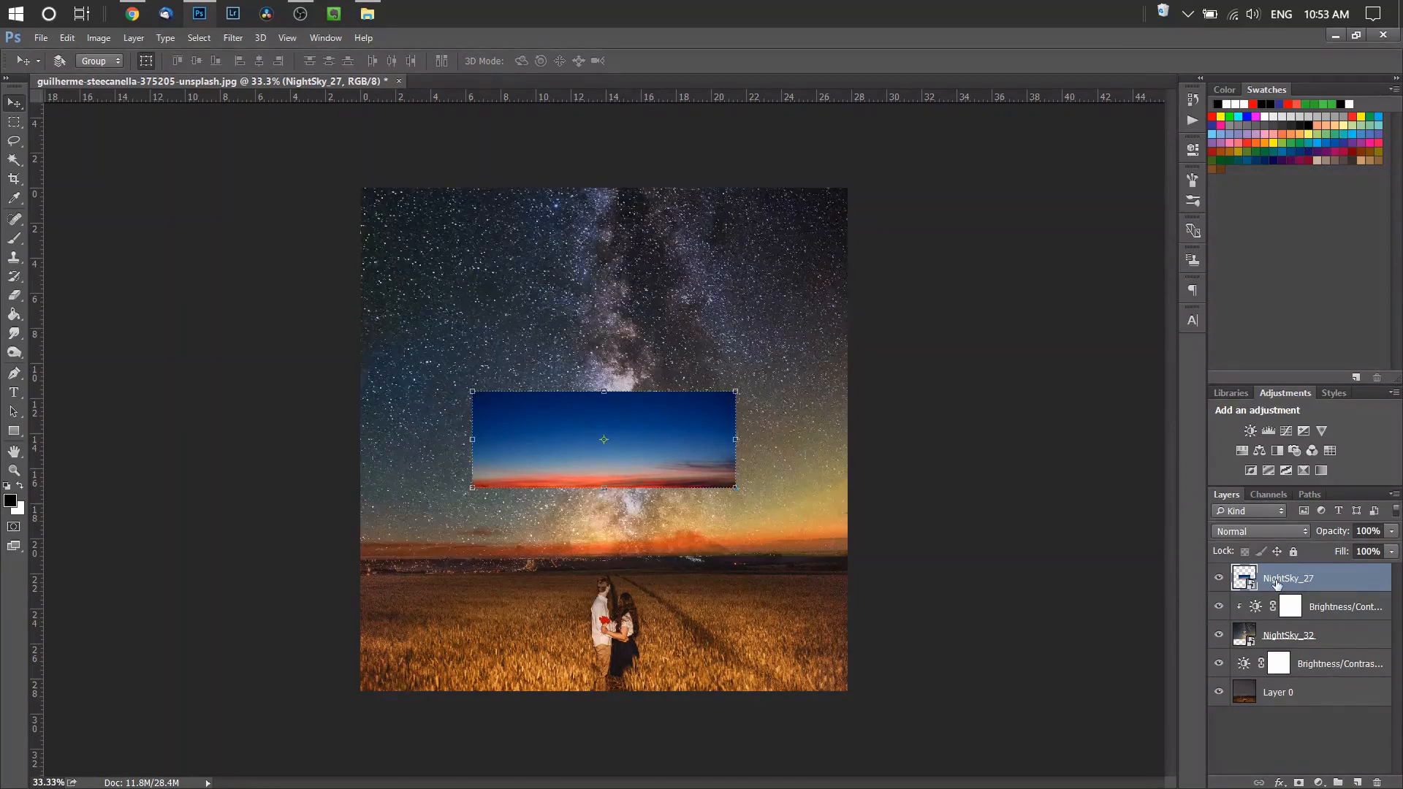
click(1220, 609)
click(1219, 639)
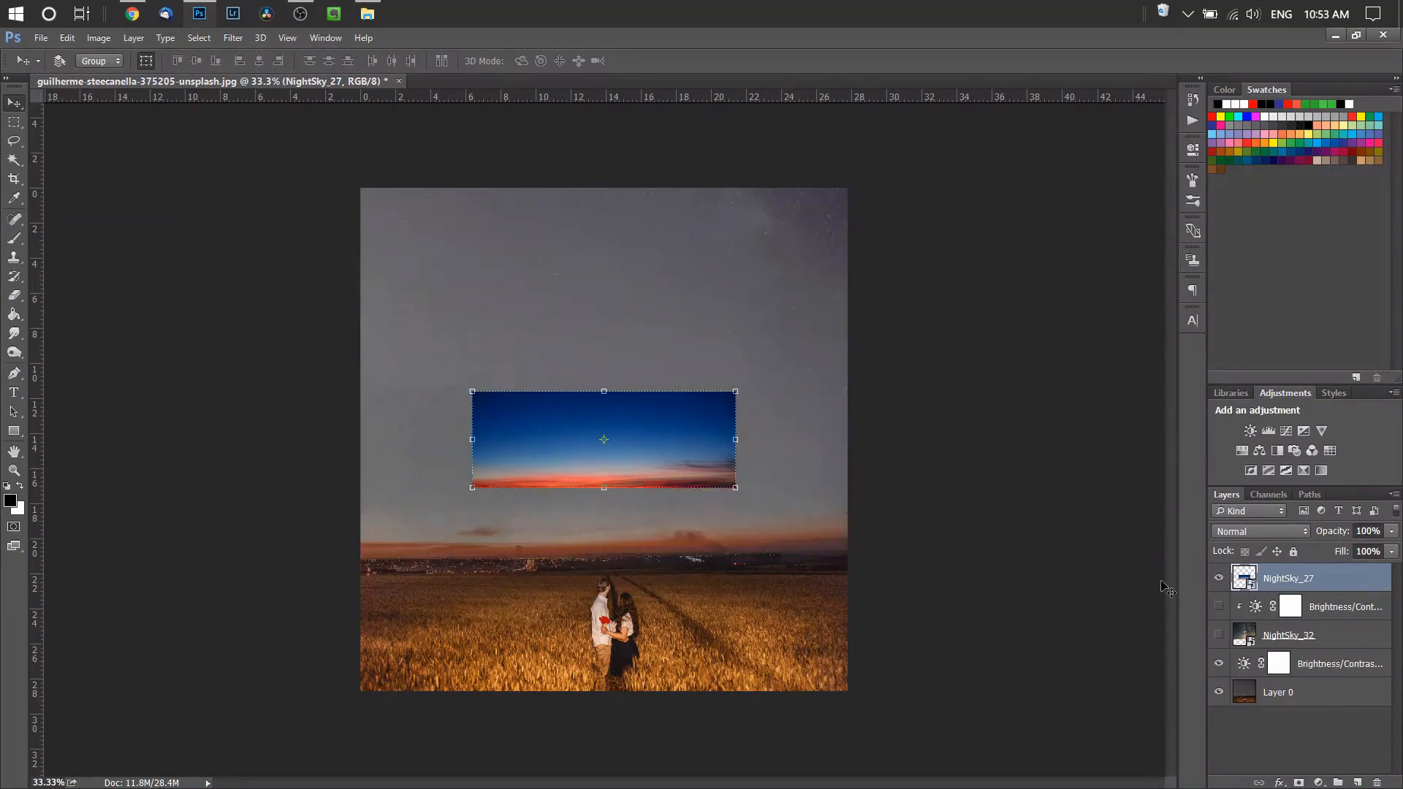
Enlarge the NightSky_27 image to cover the whole sky and shift it left with its lower edge along the horizon
key(ctrl+t)
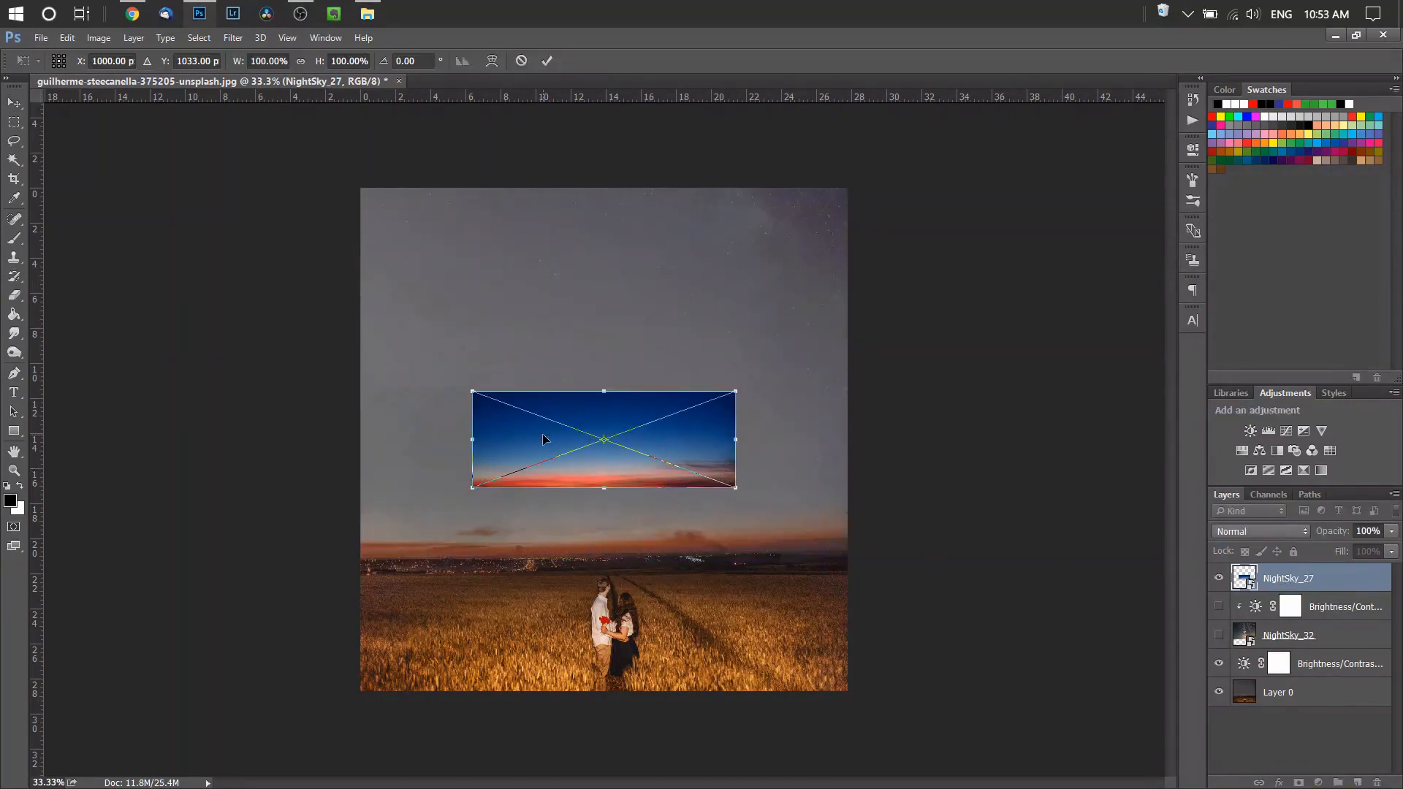
drag(542, 438, 431, 242)
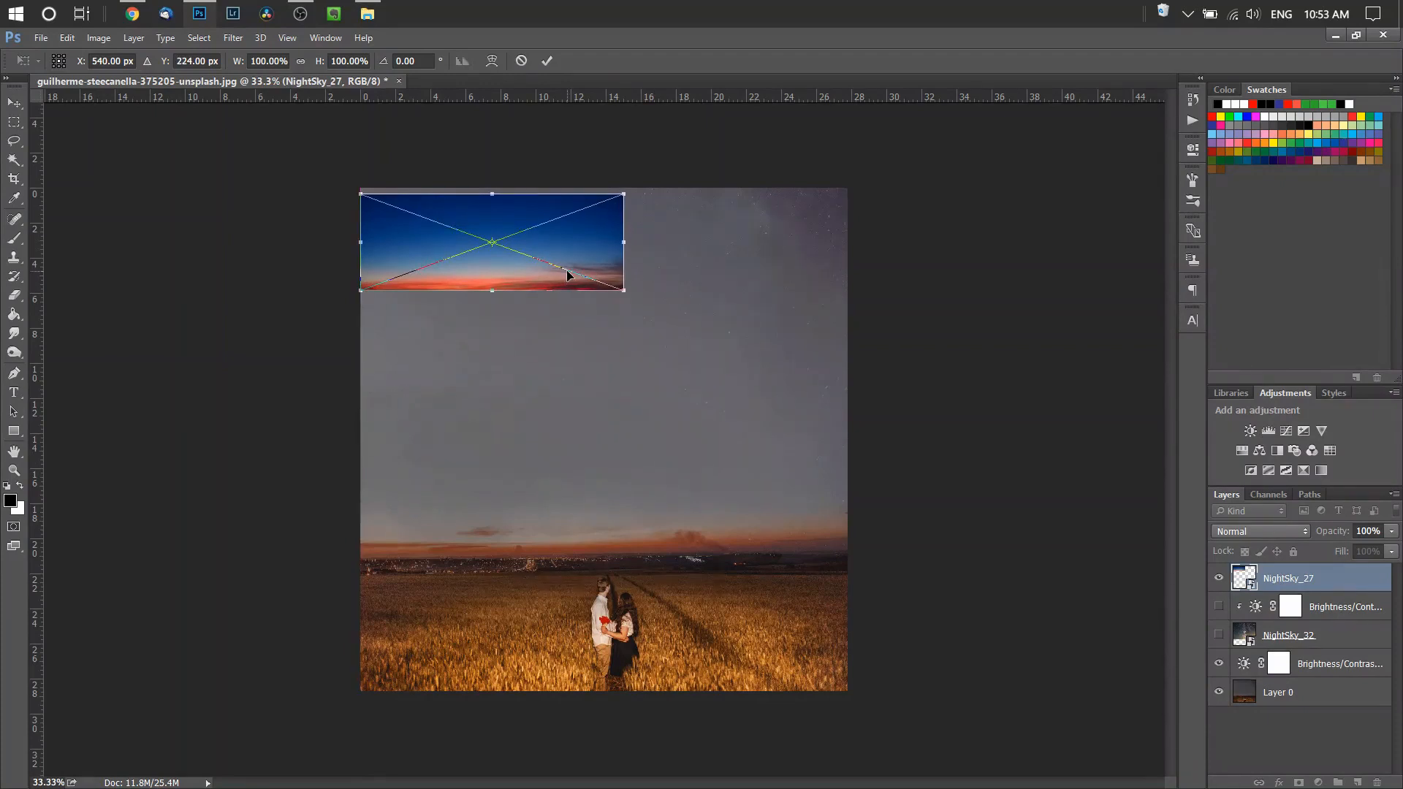
drag(624, 290, 1355, 609)
key(Return)
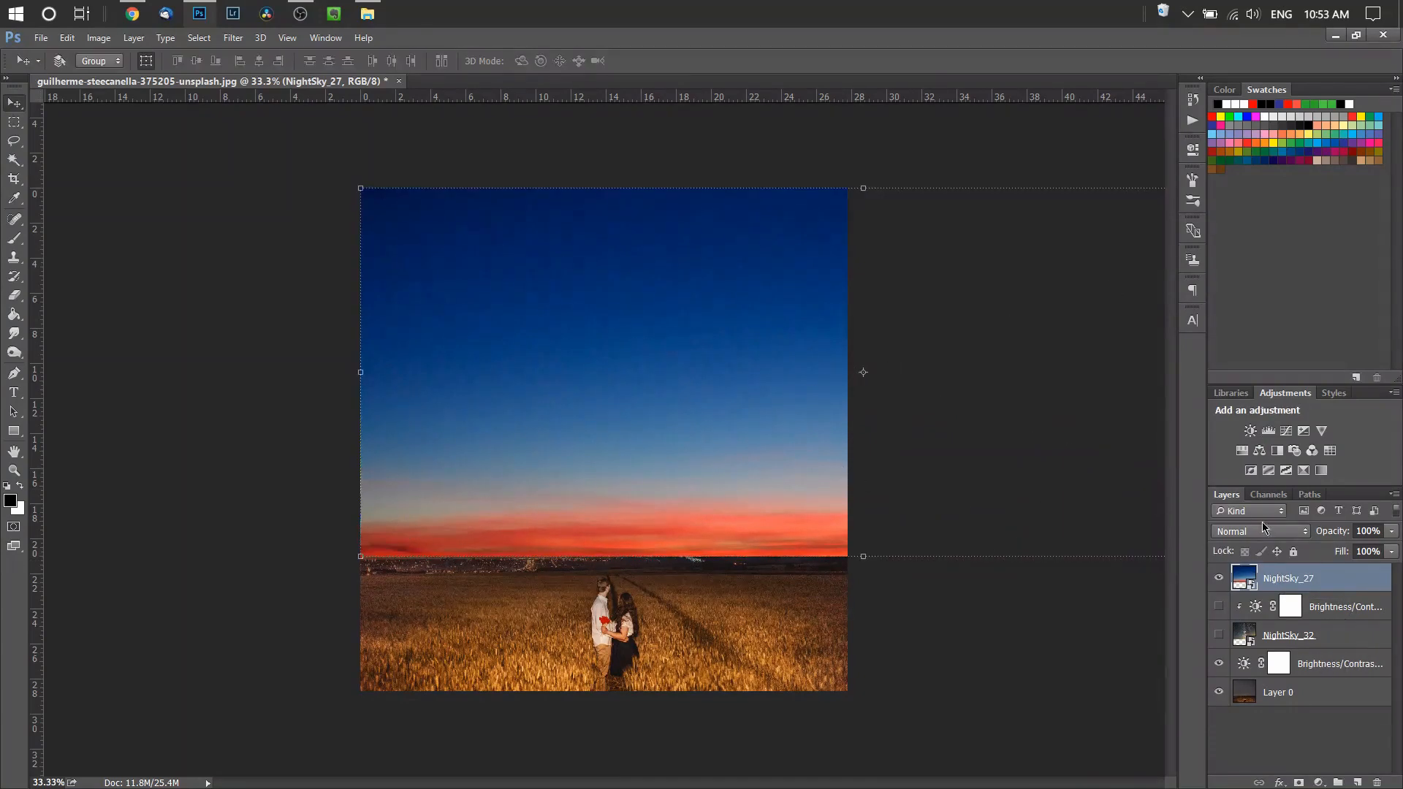
drag(734, 444, 447, 441)
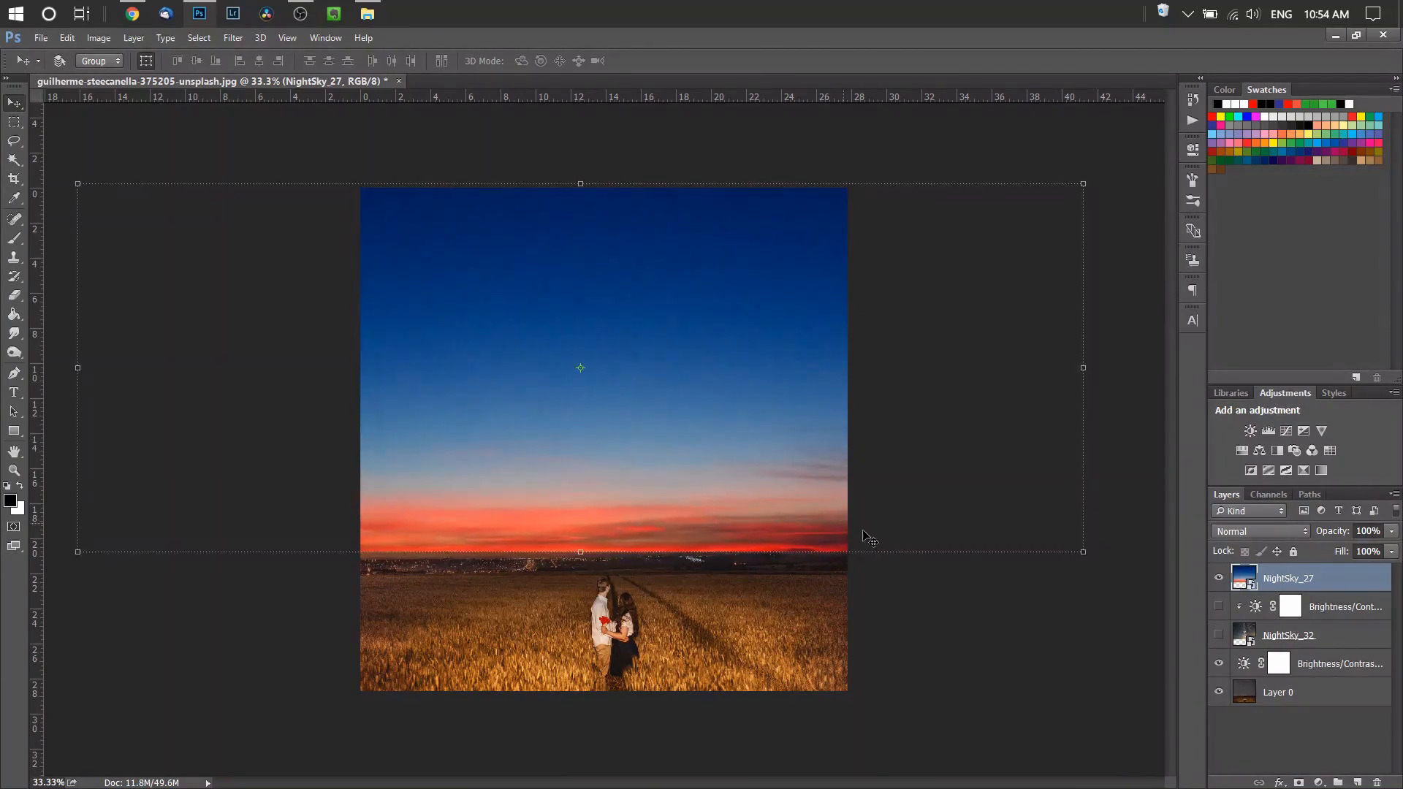
click(1297, 714)
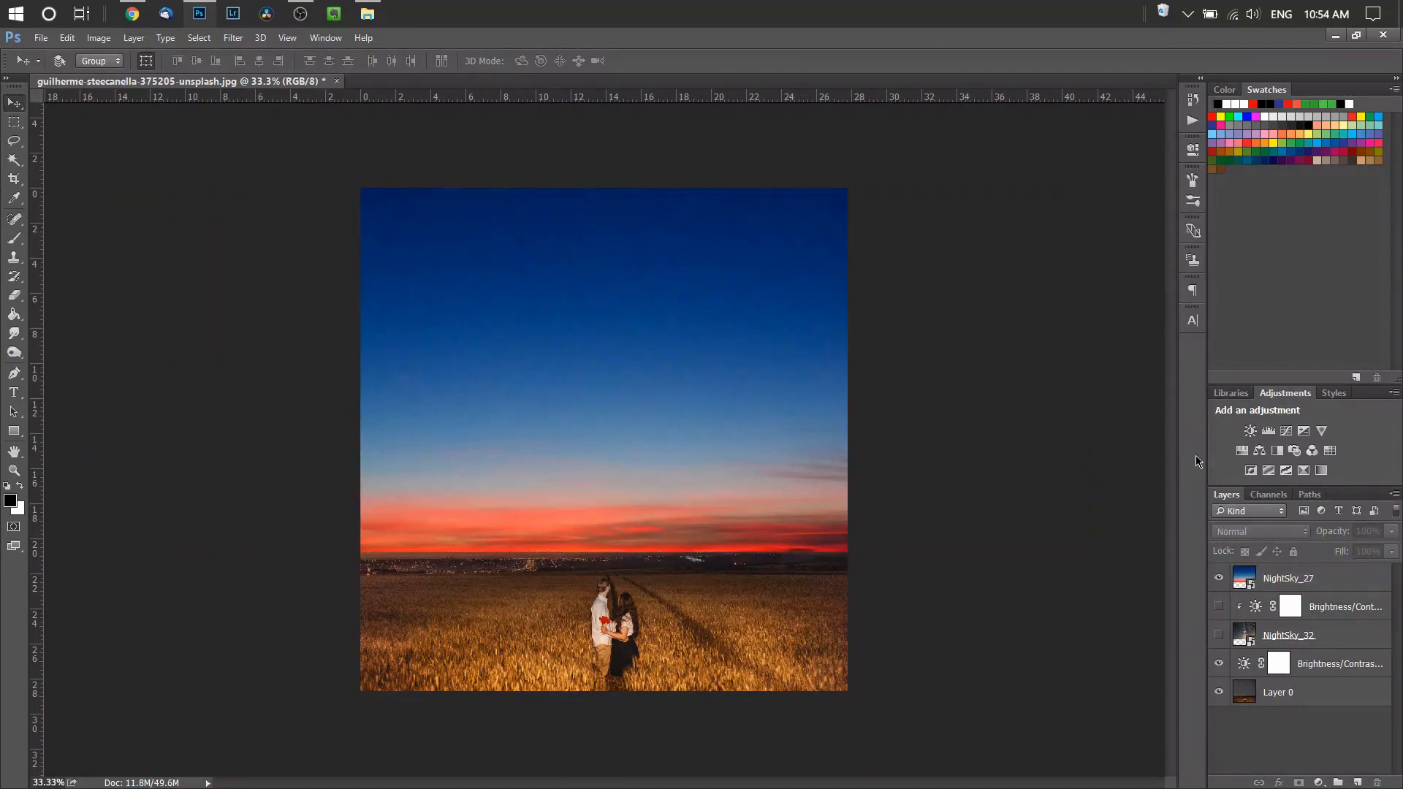
Try the Overlay blend mode on the NightSky_27 layer and return it to Normal
click(1273, 575)
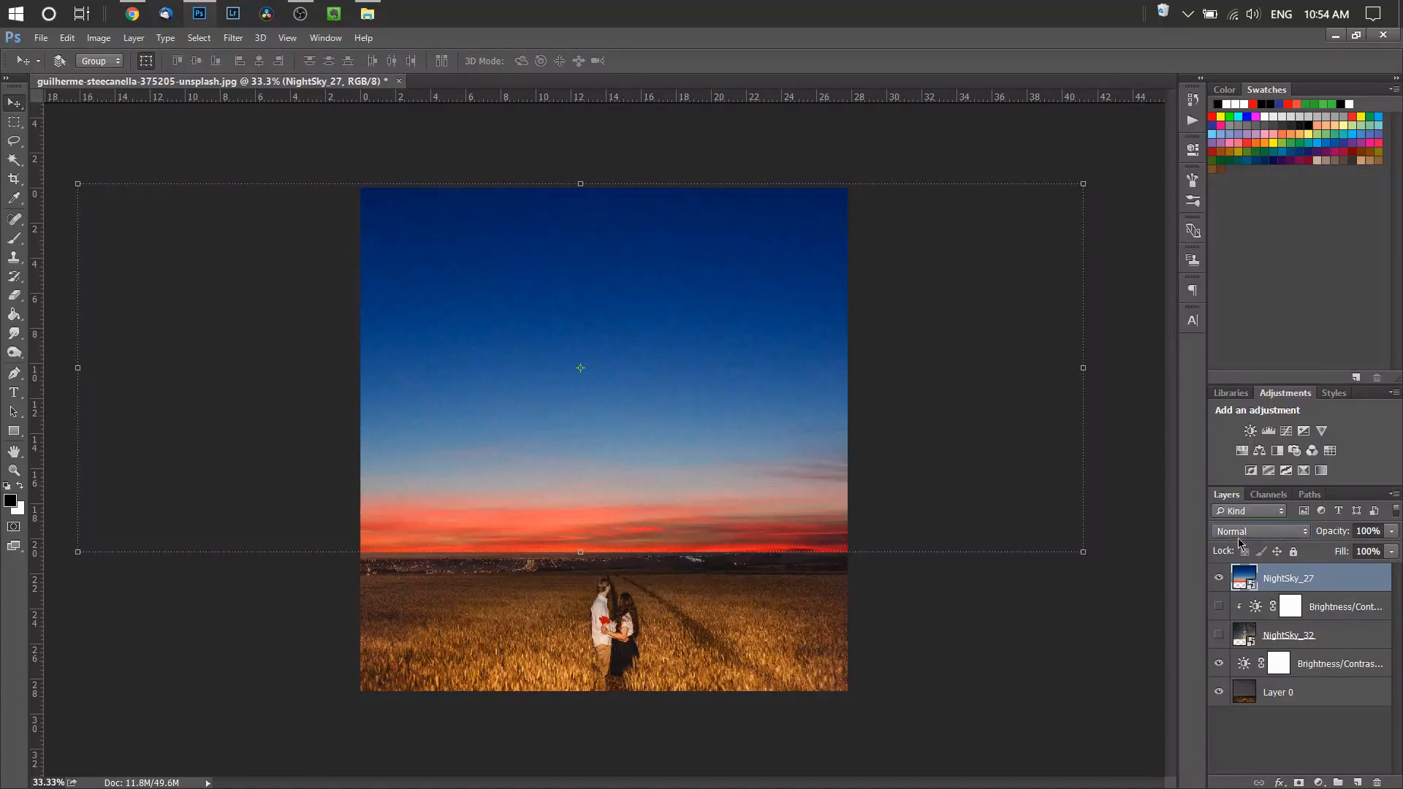
click(1246, 532)
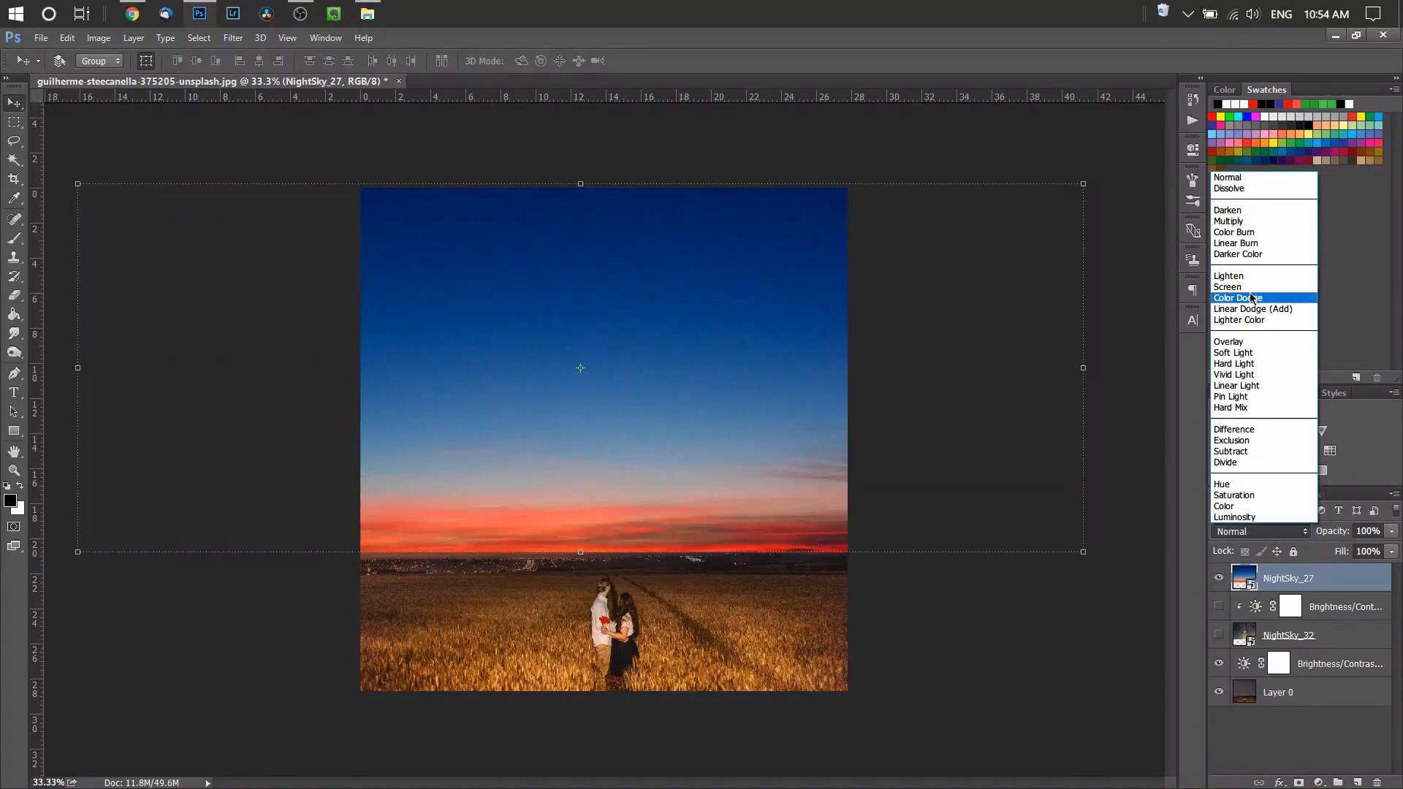
click(1233, 339)
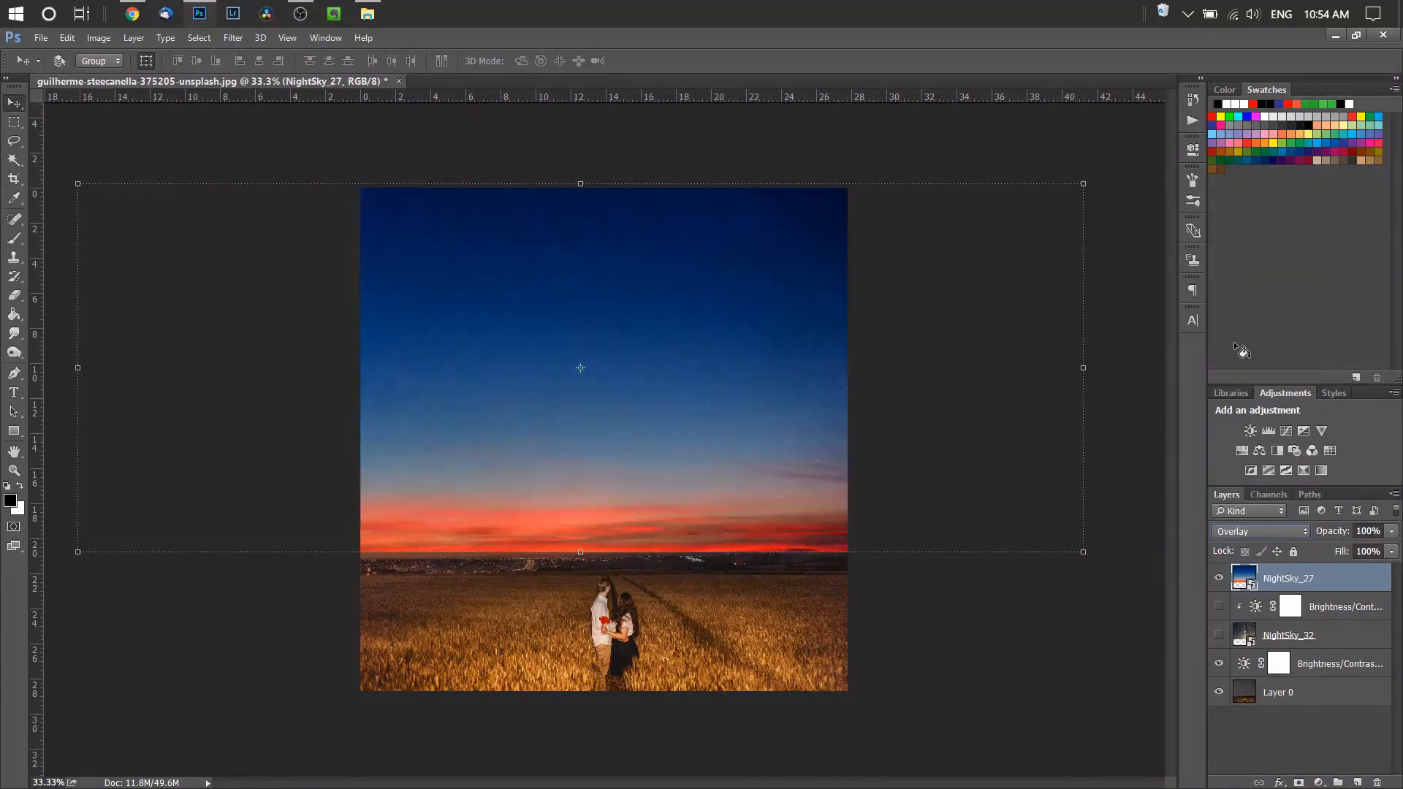
click(1299, 713)
click(1288, 575)
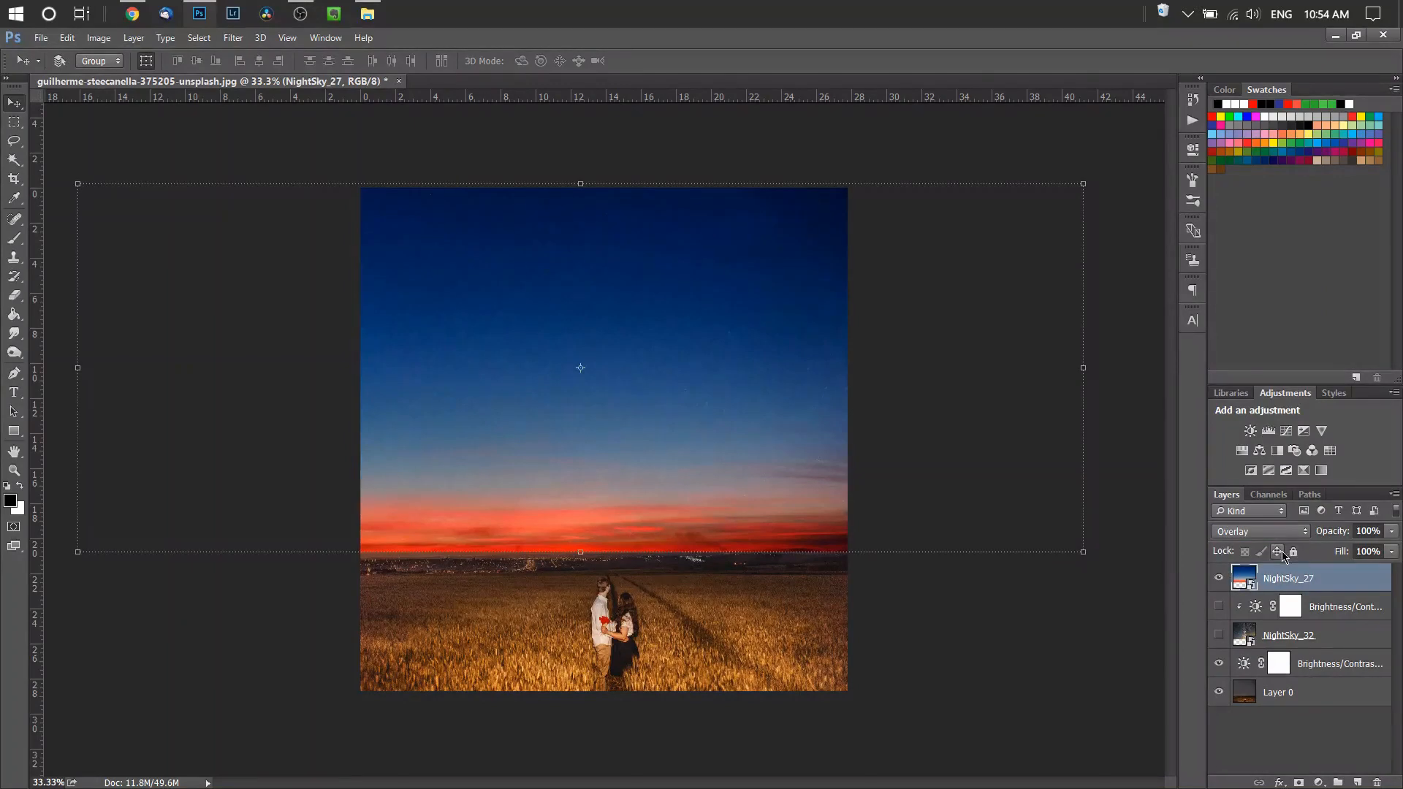
click(1287, 532)
click(1229, 178)
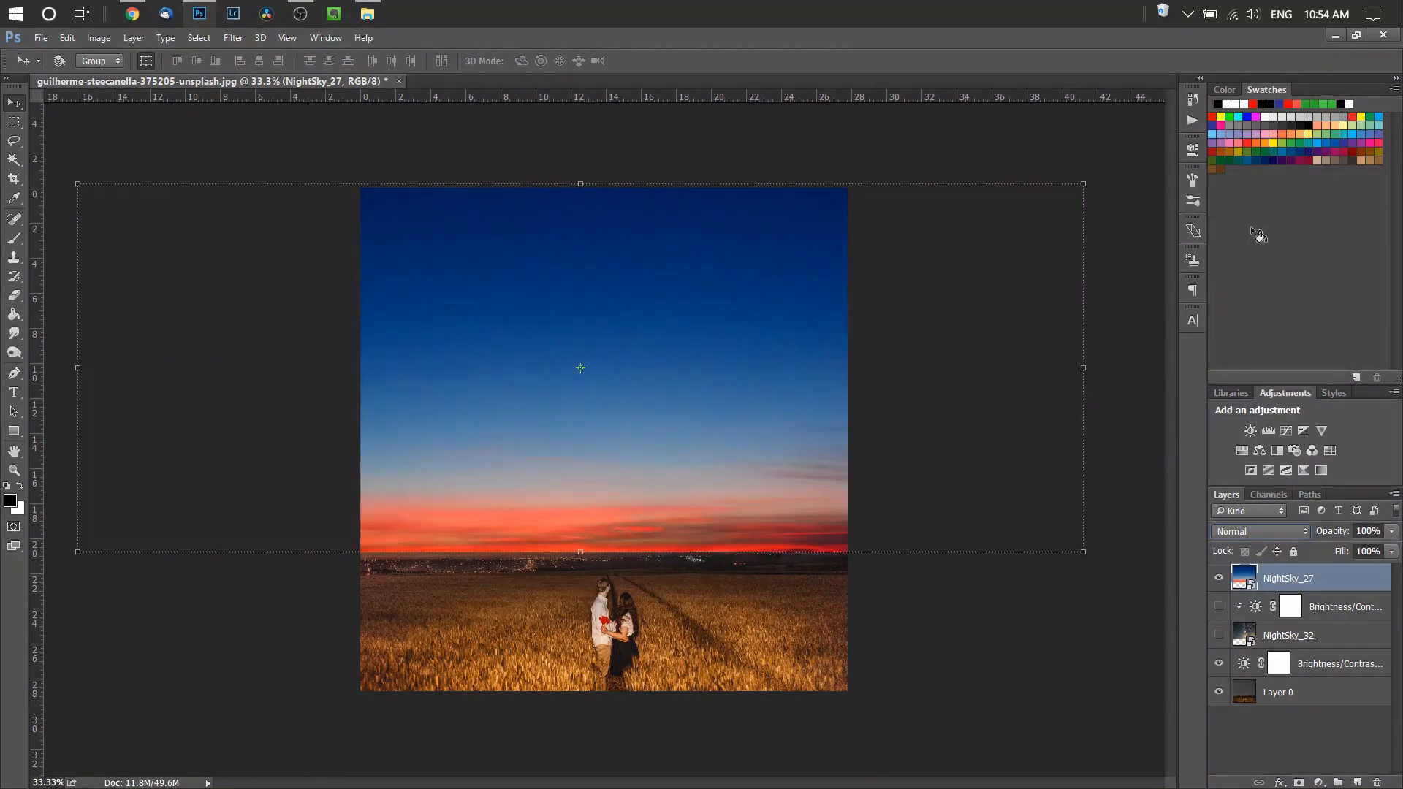
click(1279, 704)
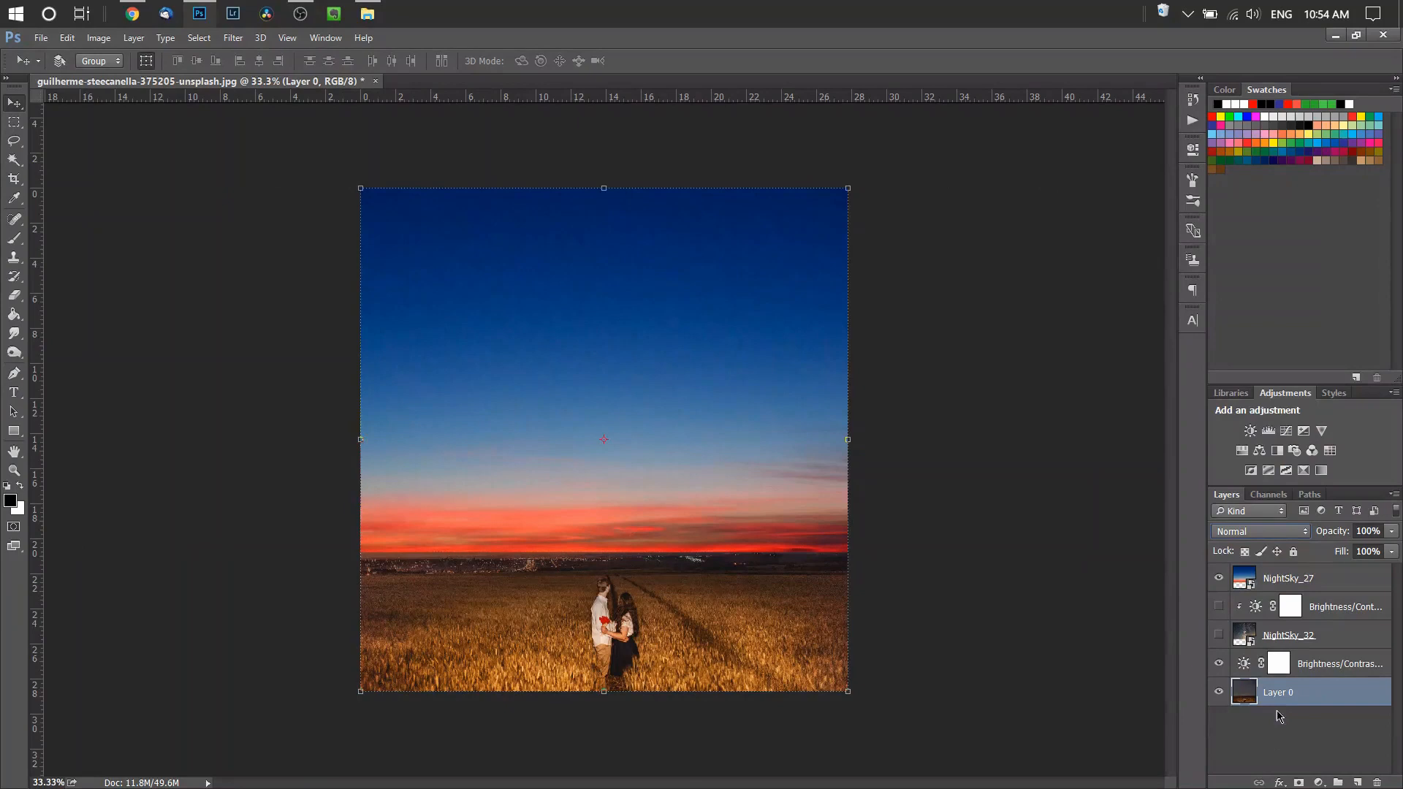
click(1338, 580)
click(1315, 738)
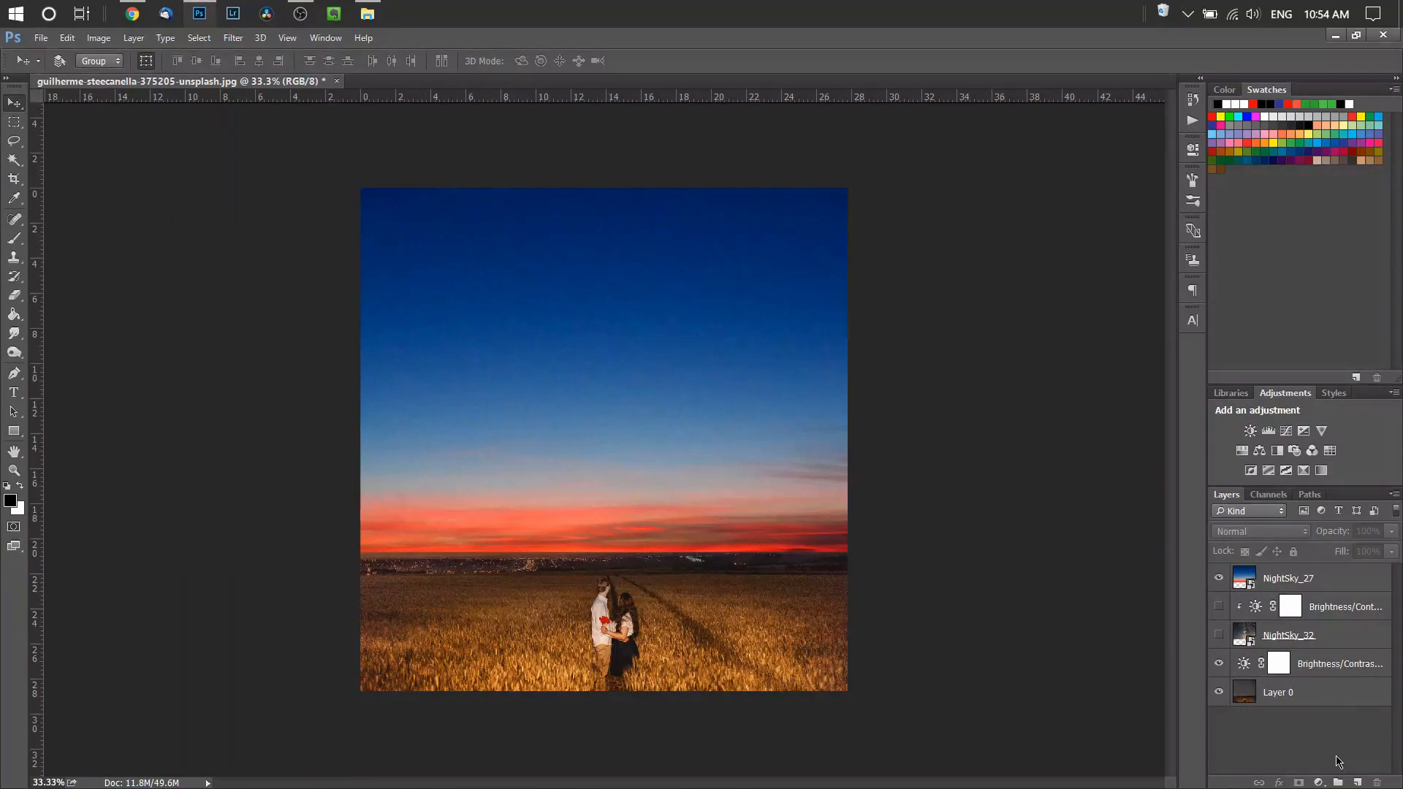
Lower the NightSky_27 layer's opacity slightly to blend the sunset sky with the photo, and deselect the layer
click(1332, 578)
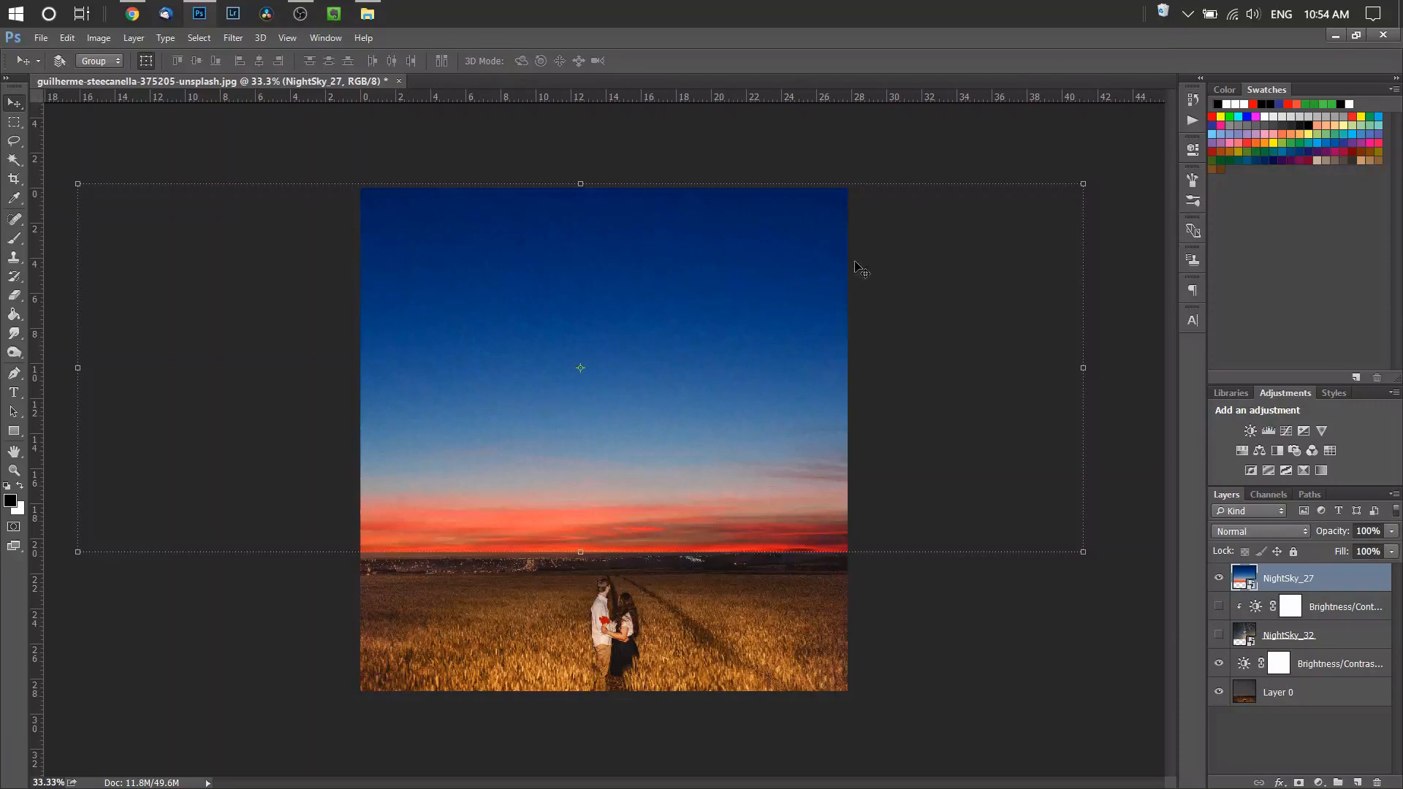
click(1393, 534)
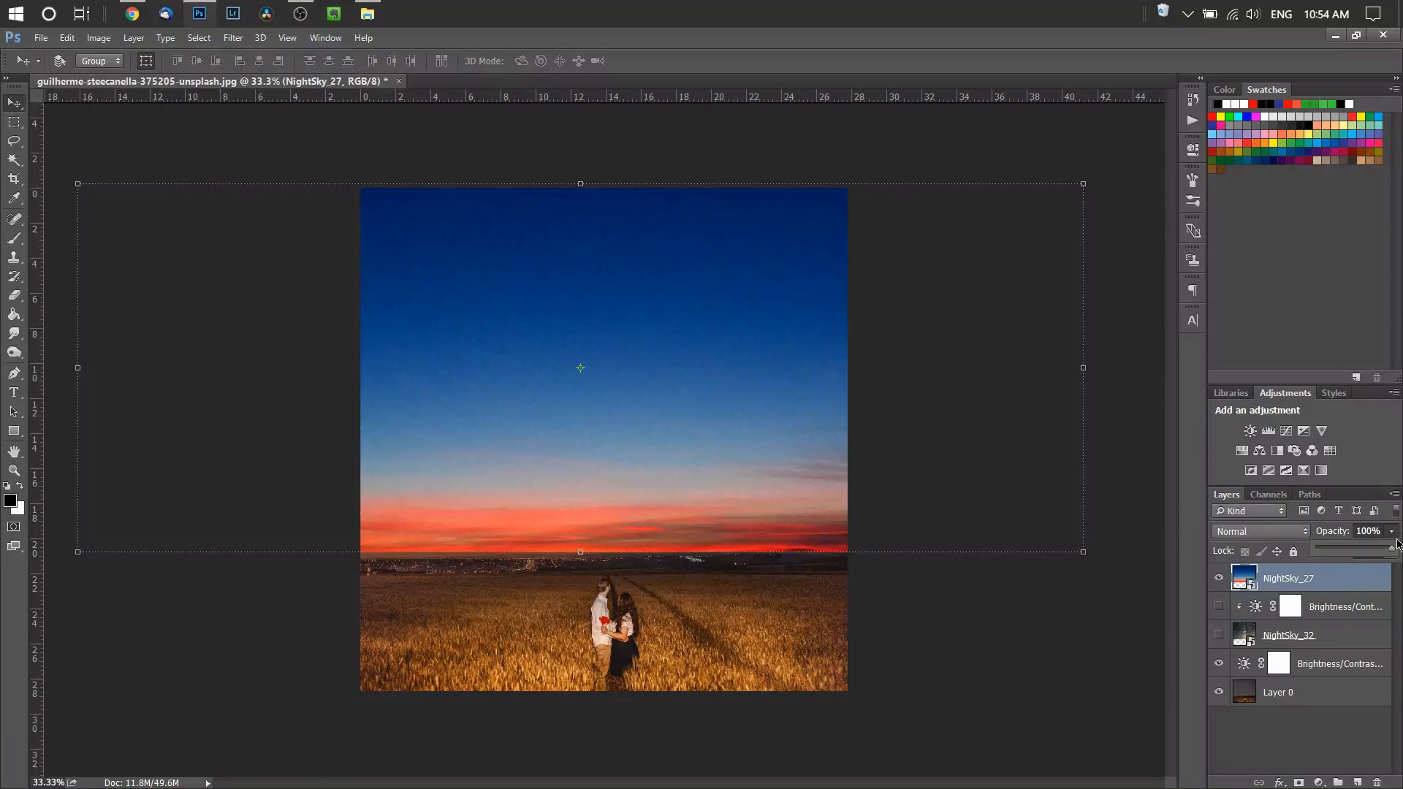
mouse_move(1378, 553)
mouse_down()
mouse_move(1352, 552)
mouse_move(1366, 553)
mouse_up()
click(1291, 743)
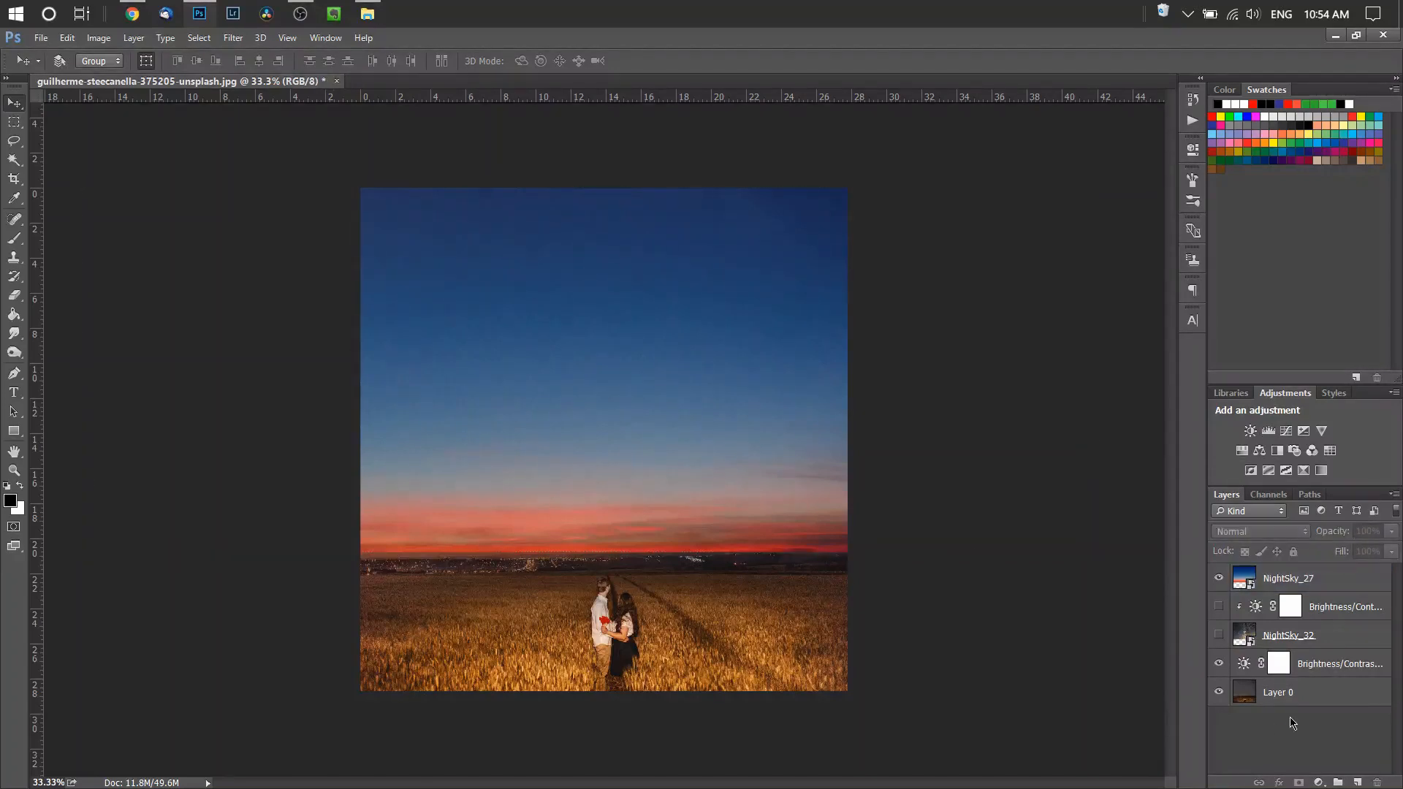